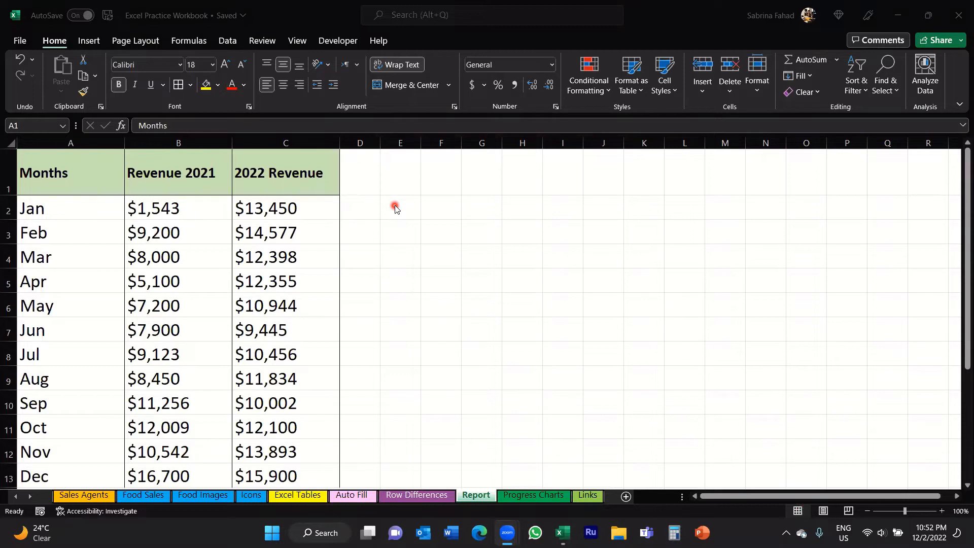
- Insert a 2-D line chart from the Months and Revenue 2021 data in A1:B13
{"action": "left_click", "coordinate": [89, 171]}
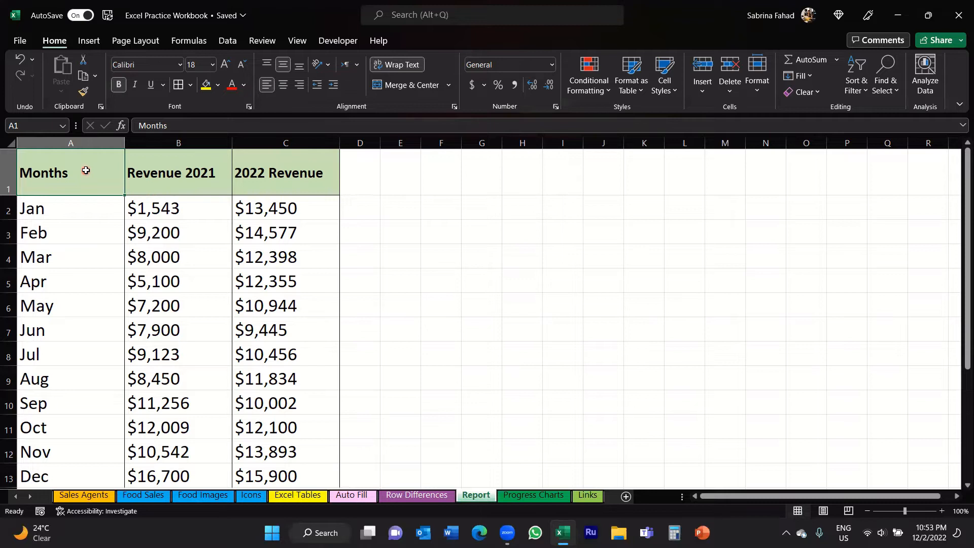
{"action": "left_click_drag", "start_coordinate": [86, 170], "coordinate": [200, 475]}
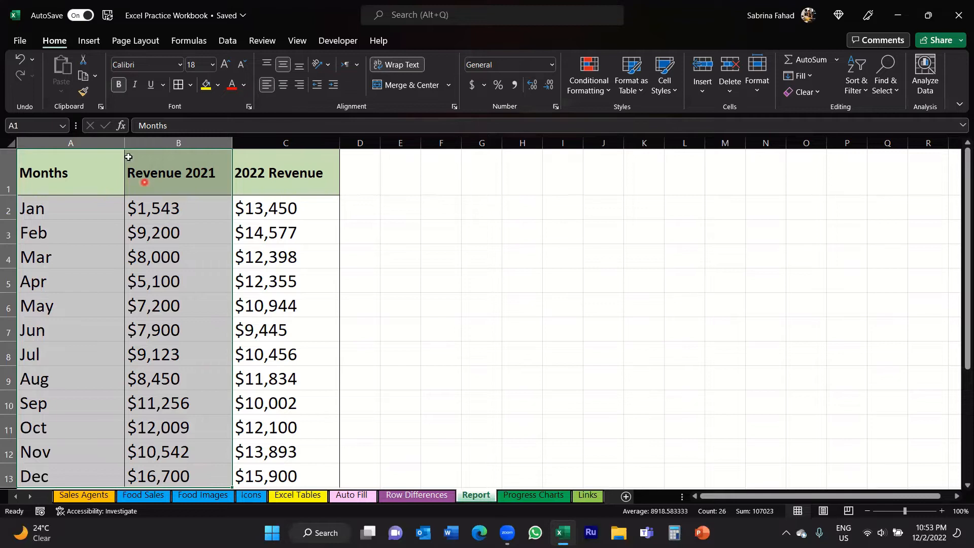
{"action": "left_click", "coordinate": [89, 46]}
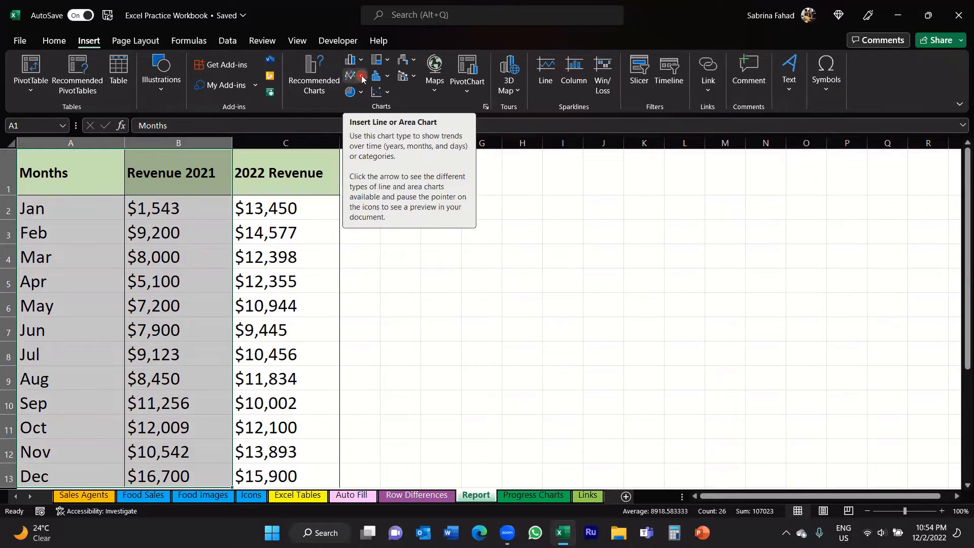
{"action": "left_click", "coordinate": [361, 76]}
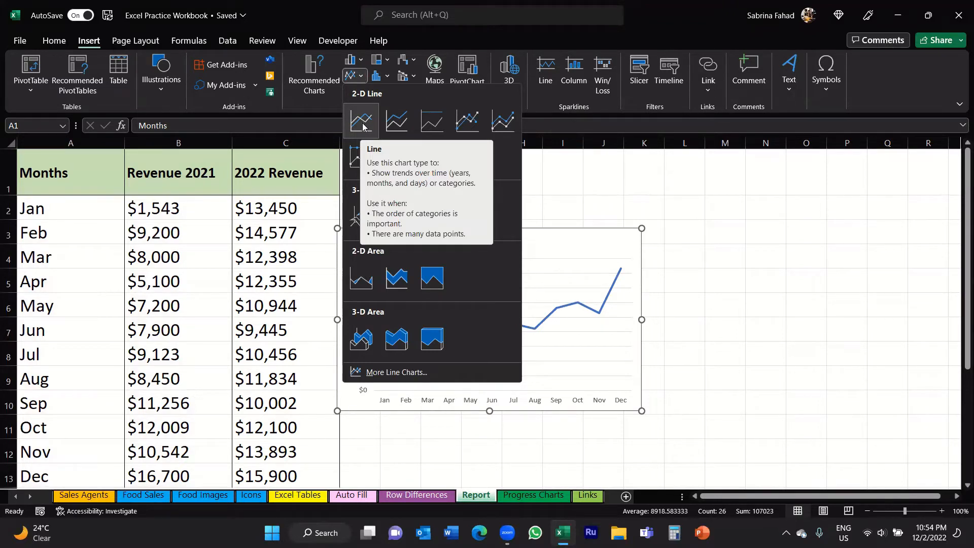
{"action": "left_click", "coordinate": [361, 124]}
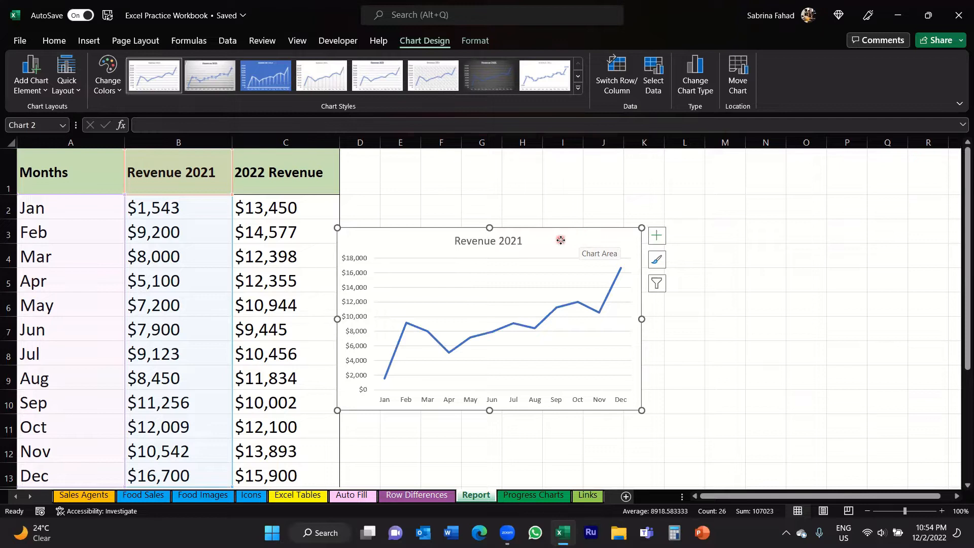
- Move the line chart beside the data table and enlarge it to span about columns E to P and rows 1 to 13
{"action": "mouse_move", "coordinate": [561, 239]}
{"action": "left_mouse_down"}
{"action": "mouse_move", "coordinate": [620, 208]}
{"action": "mouse_move", "coordinate": [586, 169]}
{"action": "mouse_move", "coordinate": [591, 211]}
{"action": "mouse_move", "coordinate": [605, 209]}
{"action": "left_mouse_up"}
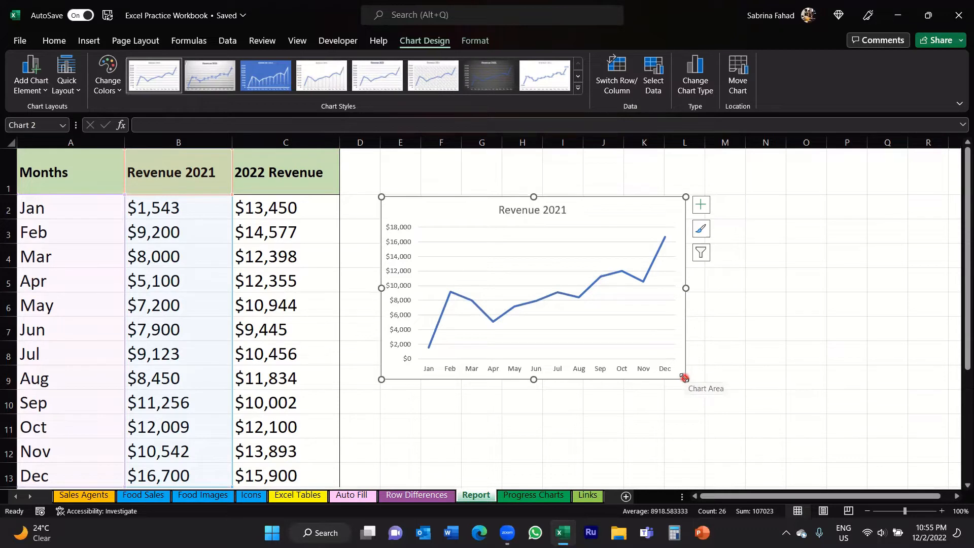
{"action": "left_click_drag", "start_coordinate": [684, 377], "coordinate": [828, 475]}
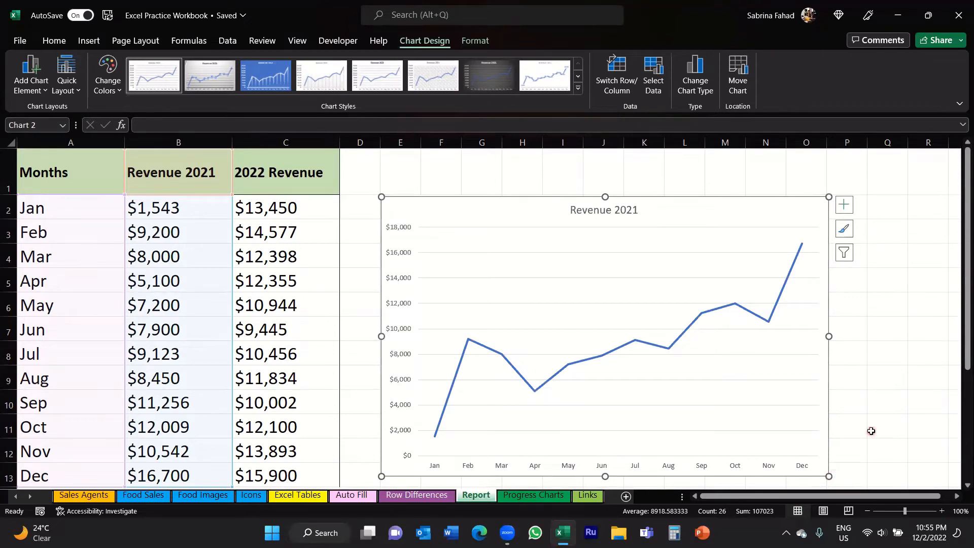
{"action": "left_click_drag", "start_coordinate": [828, 196], "coordinate": [869, 161]}
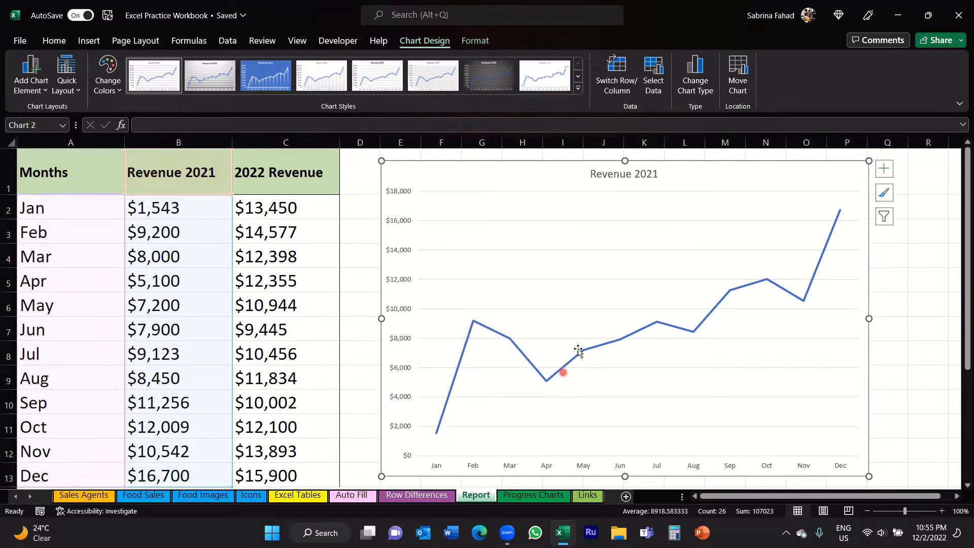
{"action": "mouse_move", "coordinate": [659, 324]}
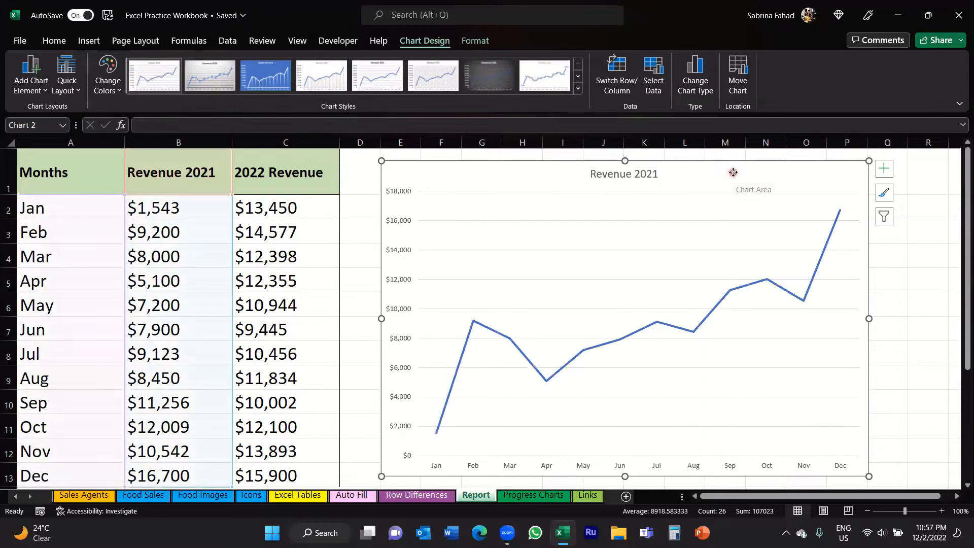
- Preview the available chart styles on the Revenue 2021 line chart
{"action": "left_click", "coordinate": [885, 197]}
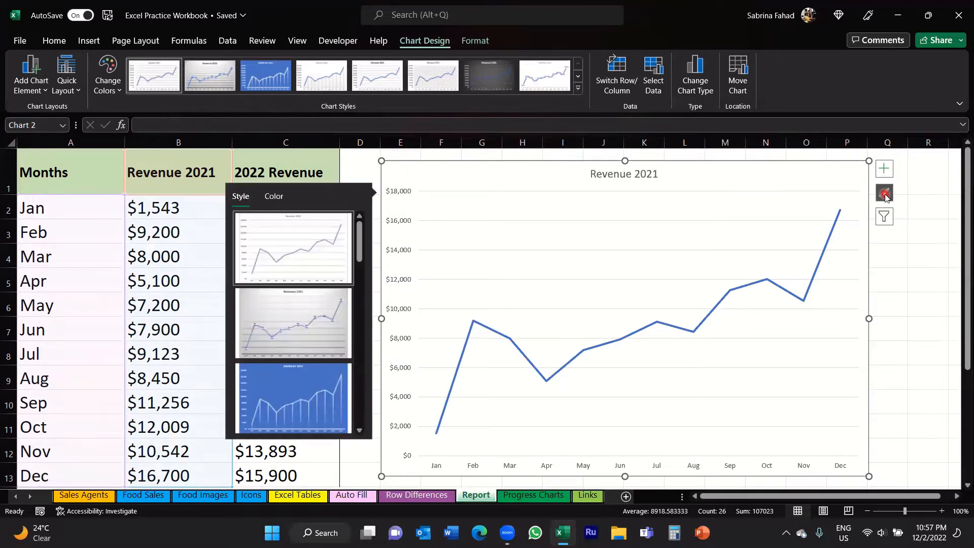
{"action": "left_click", "coordinate": [315, 310]}
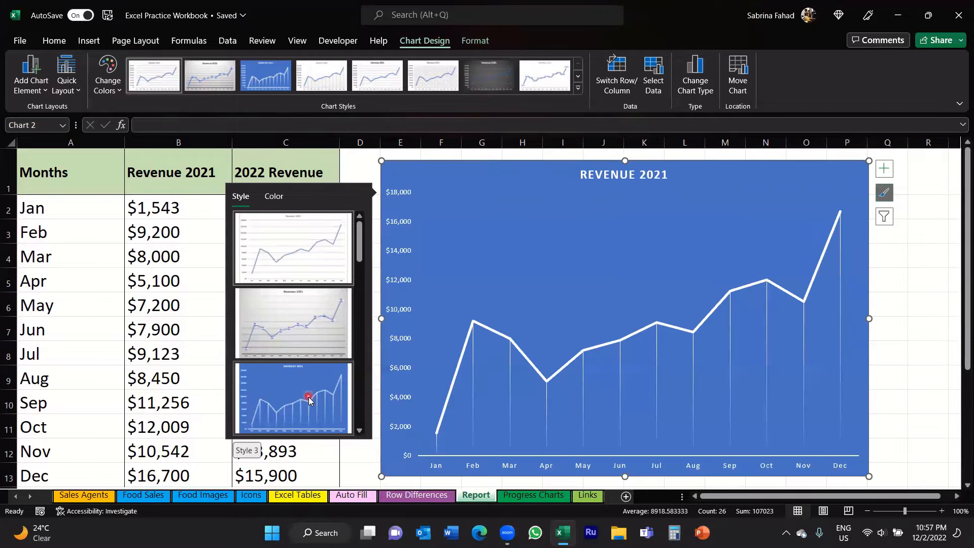
{"action": "scroll", "coordinate": [308, 396], "scroll_direction": "down", "scroll_amount": 1}
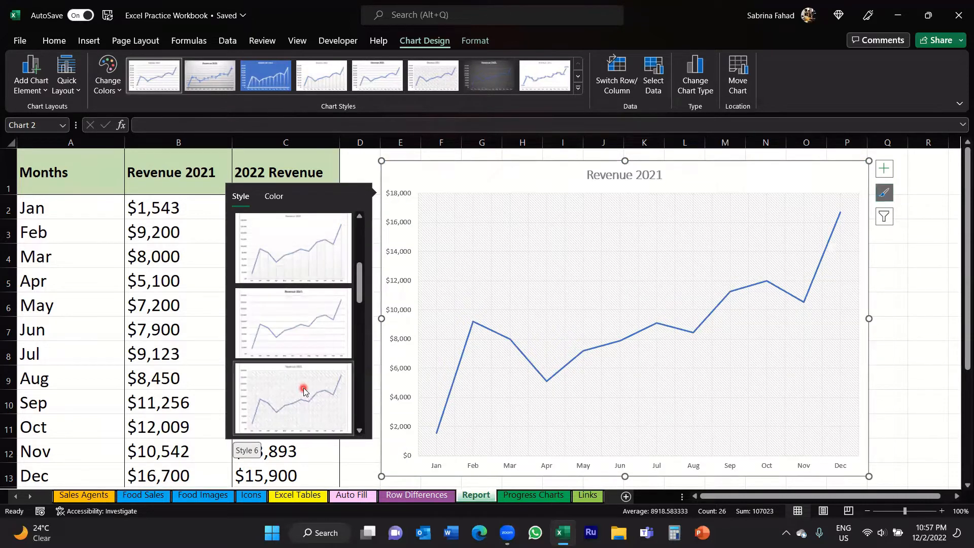
{"action": "scroll", "coordinate": [306, 314], "scroll_direction": "down", "scroll_amount": 2}
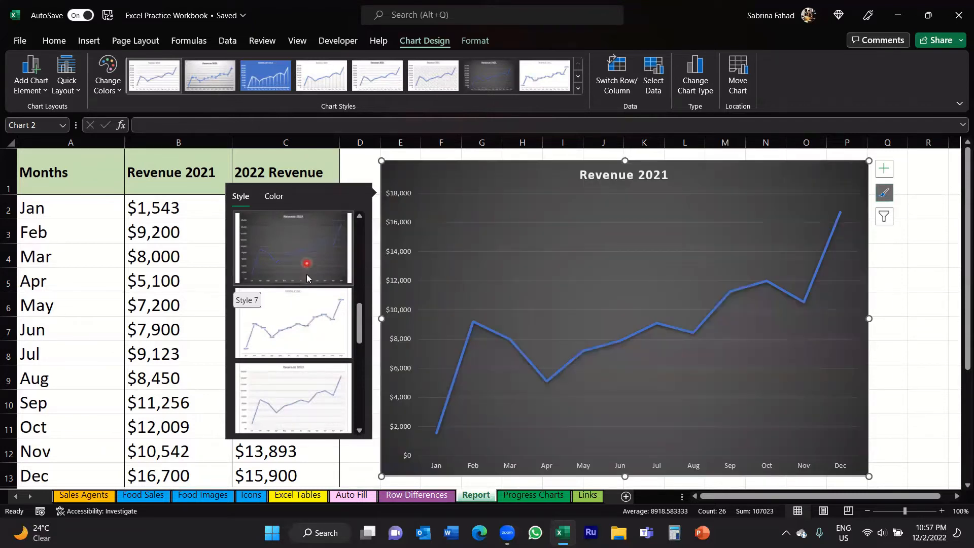
{"action": "left_click", "coordinate": [306, 396]}
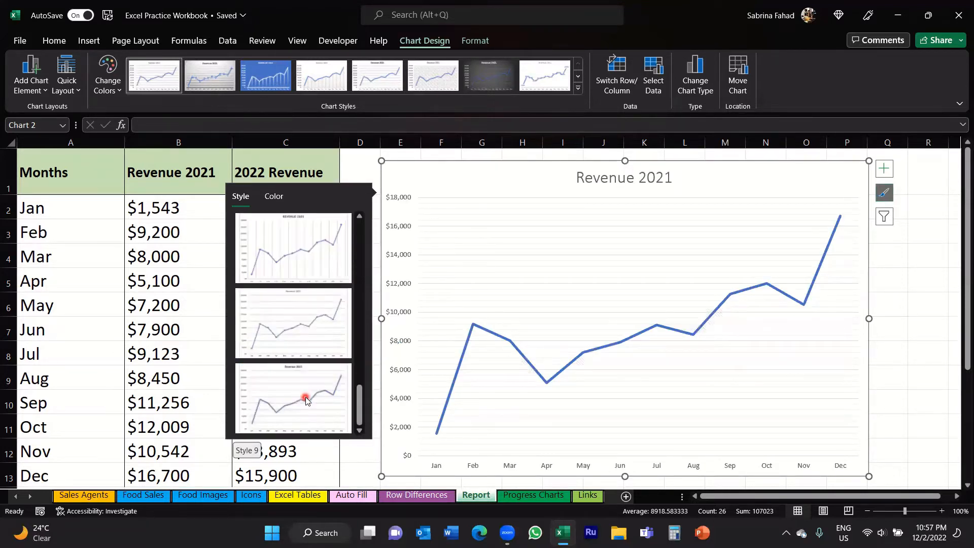
{"action": "scroll", "coordinate": [306, 397], "scroll_direction": "up", "scroll_amount": 2}
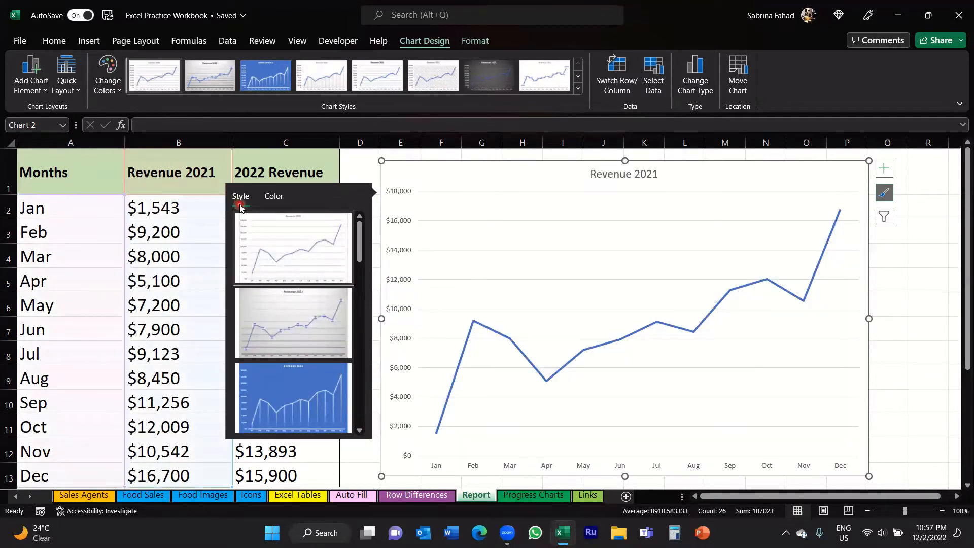
- Recolor the line chart with the fourth Colorful palette, the one that starts with green
{"action": "left_click", "coordinate": [274, 196]}
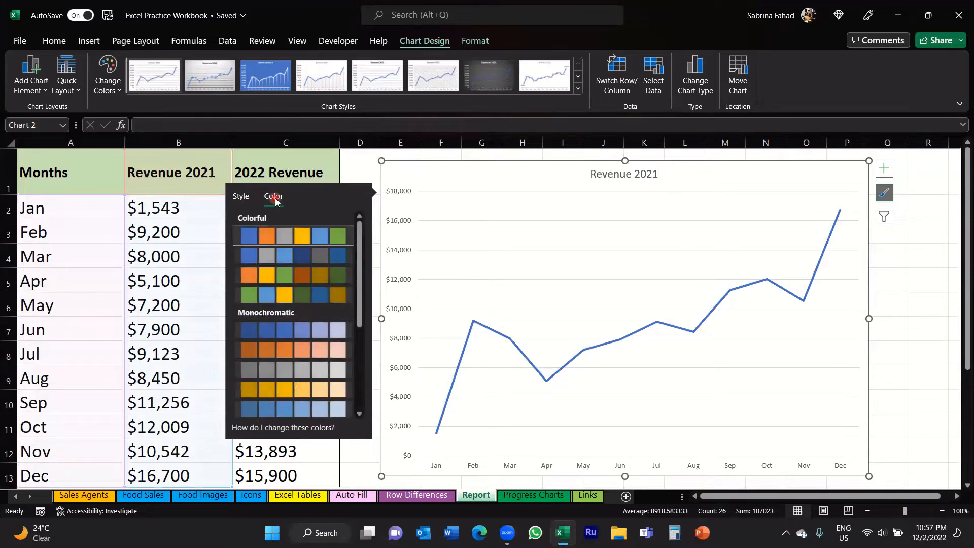
{"action": "left_click", "coordinate": [274, 201]}
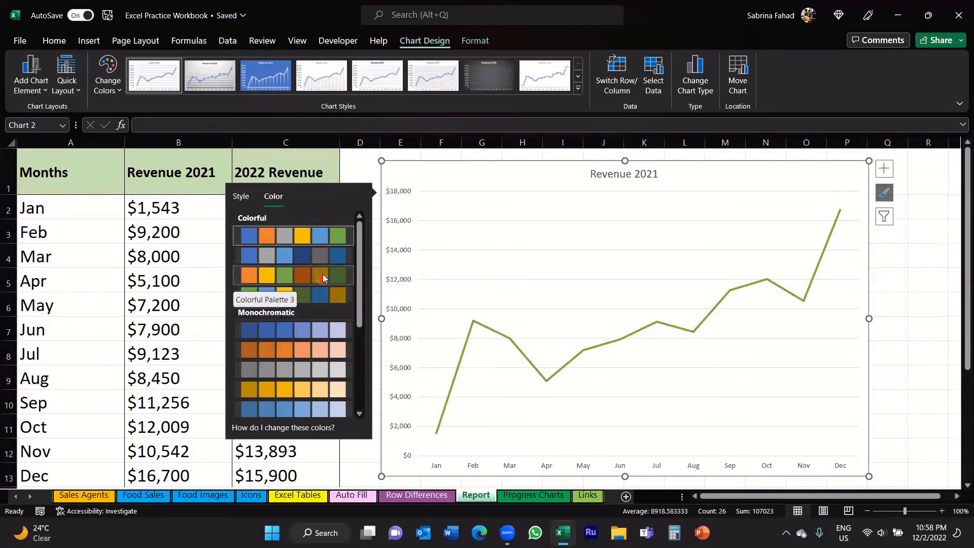
{"action": "left_click", "coordinate": [323, 296]}
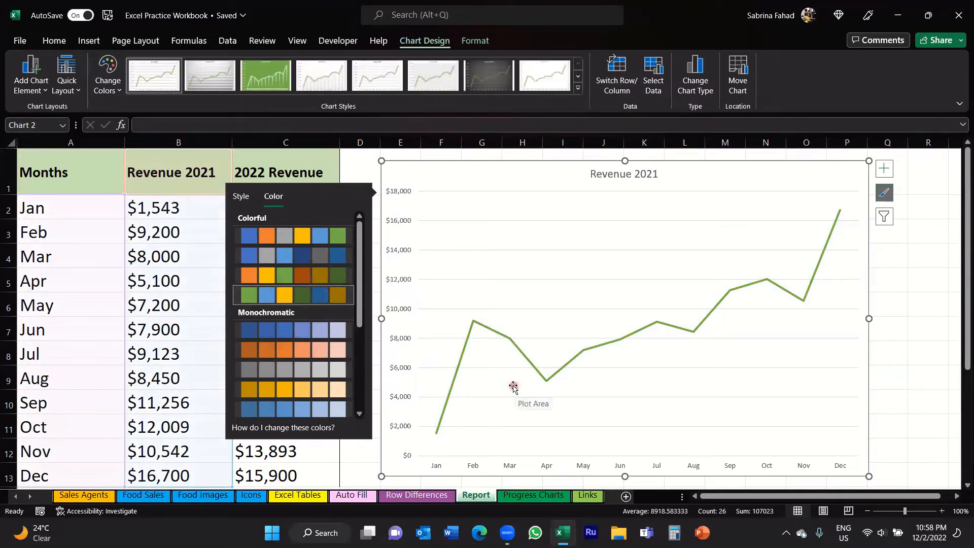
{"action": "left_click", "coordinate": [239, 204]}
{"action": "left_click", "coordinate": [273, 207]}
- Hide the line chart's axes and show them again to compare
{"action": "left_click", "coordinate": [620, 179]}
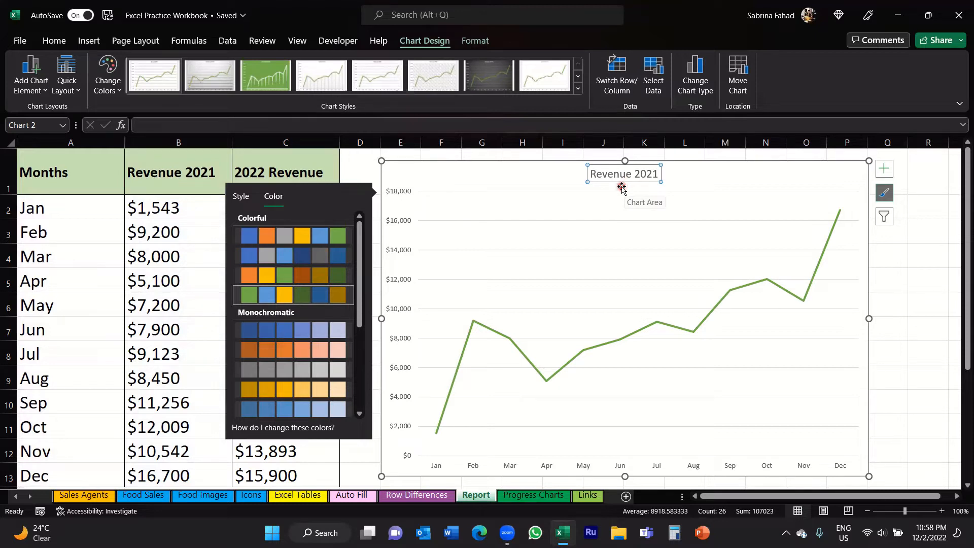
{"action": "left_click", "coordinate": [883, 170]}
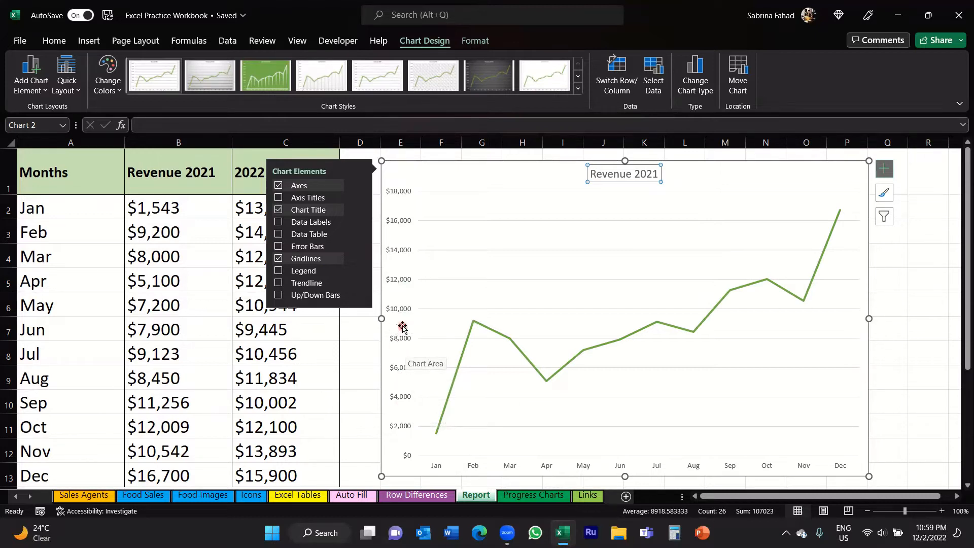
{"action": "mouse_move", "coordinate": [472, 327]}
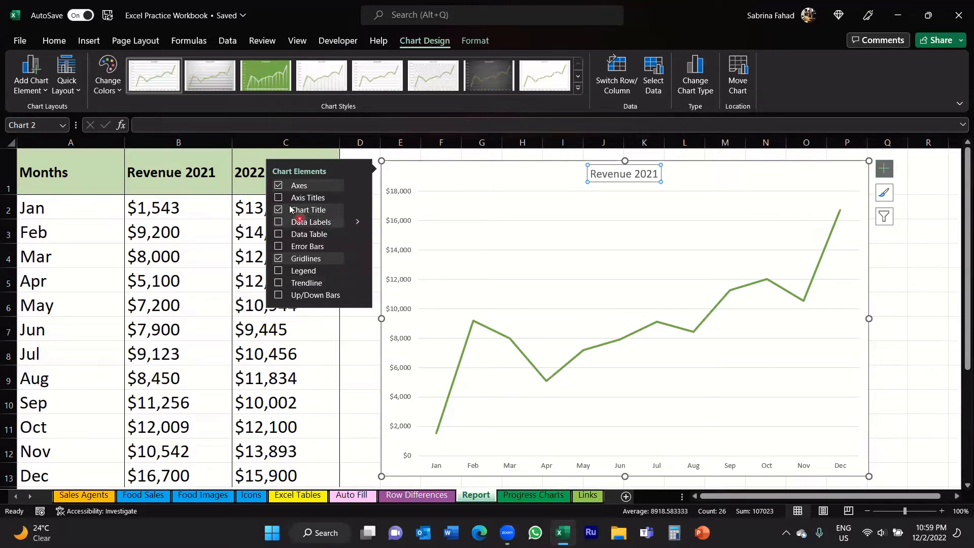
{"action": "left_click", "coordinate": [278, 185]}
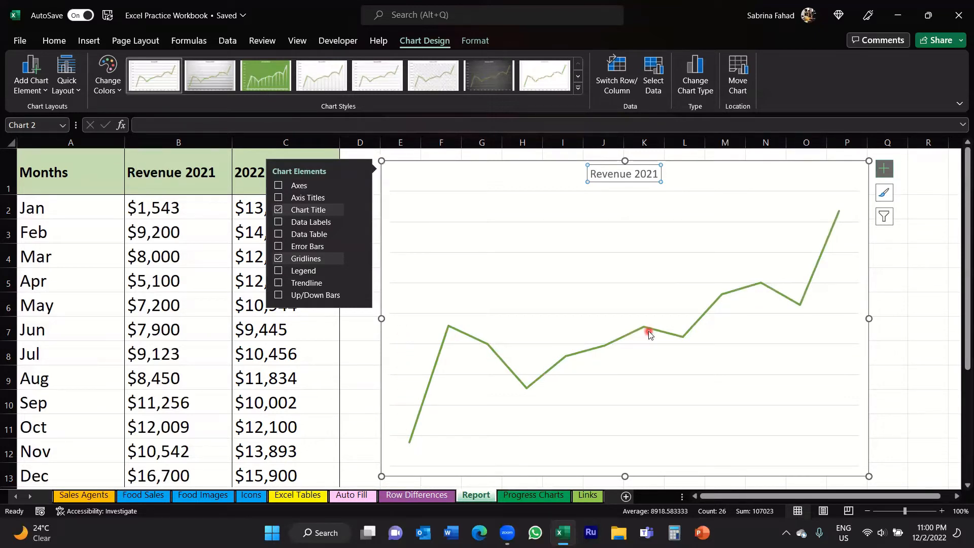
{"action": "left_click", "coordinate": [278, 186]}
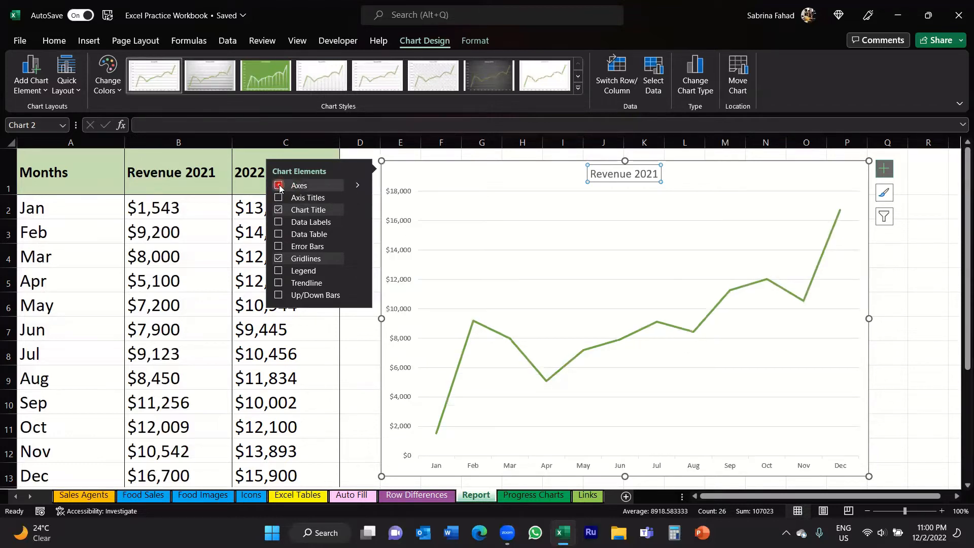
{"action": "left_click", "coordinate": [278, 186]}
{"action": "left_click", "coordinate": [278, 185]}
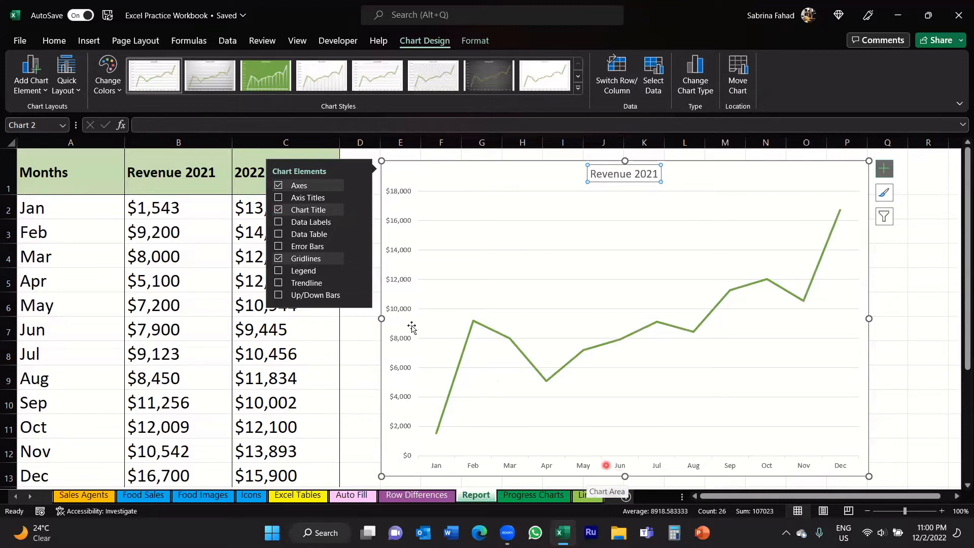
- Add axis titles to the chart and name the horizontal axis title Months
{"action": "left_click", "coordinate": [278, 198]}
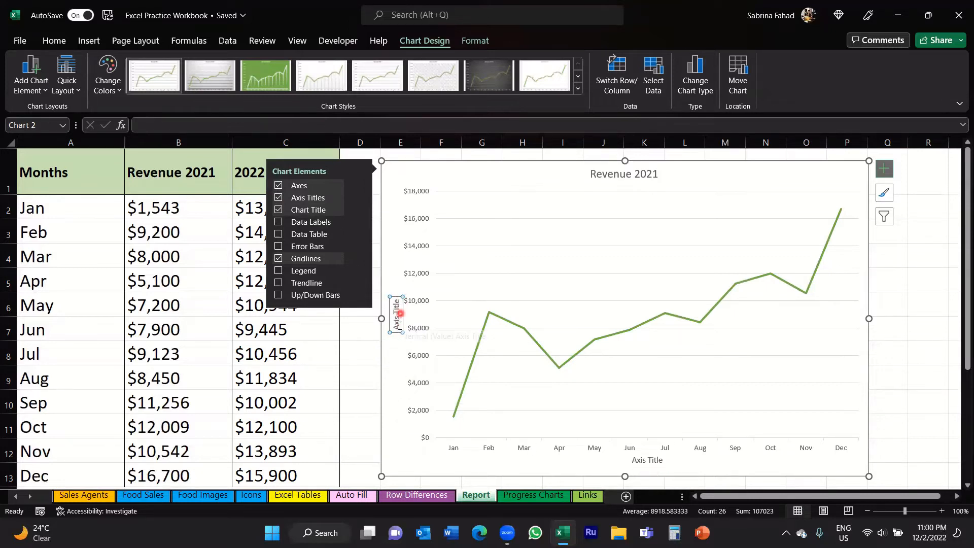
{"action": "double_click", "coordinate": [658, 461]}
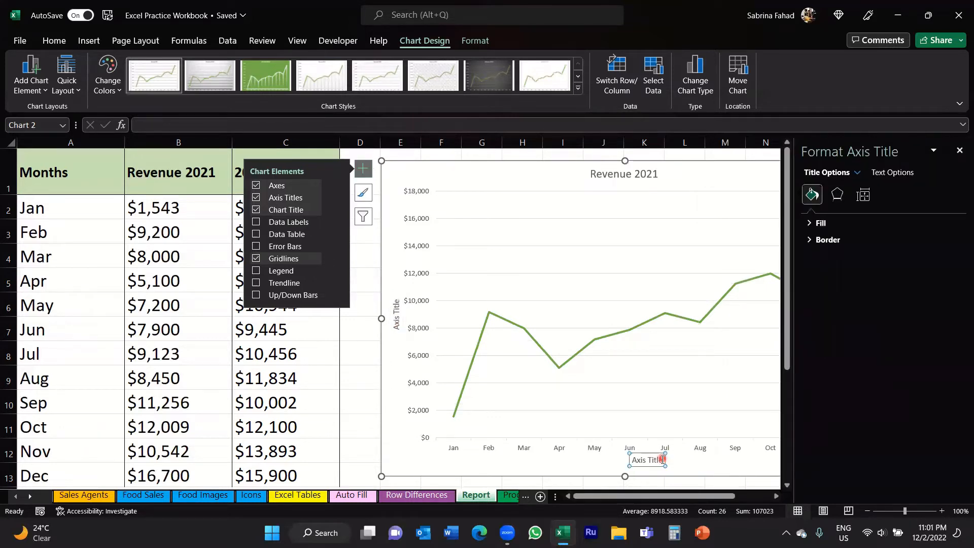
{"action": "left_click_drag", "start_coordinate": [661, 460], "coordinate": [637, 459]}
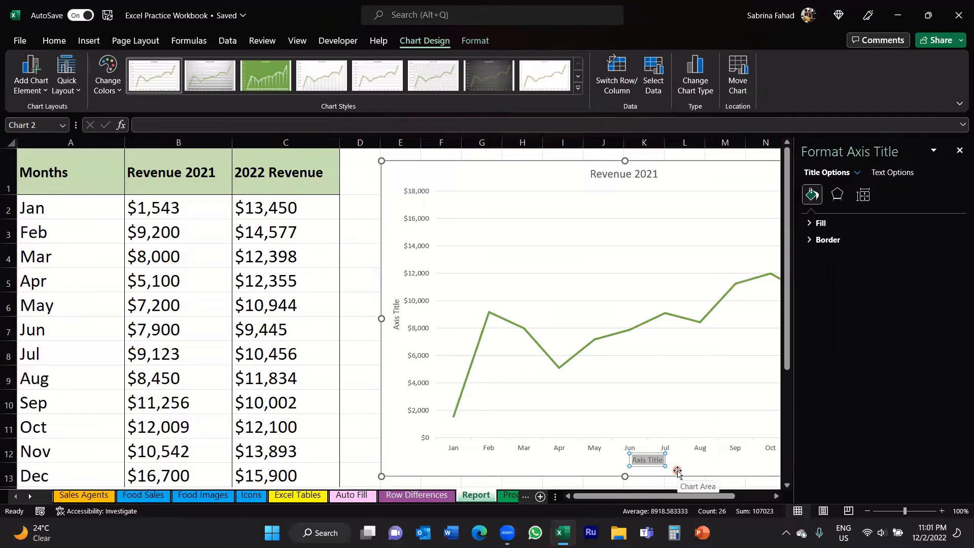
{"action": "type", "text": "Months"}
{"action": "key", "text": "BackSpace"}
{"action": "type", "text": "s"}
{"action": "left_click", "coordinate": [687, 466]}
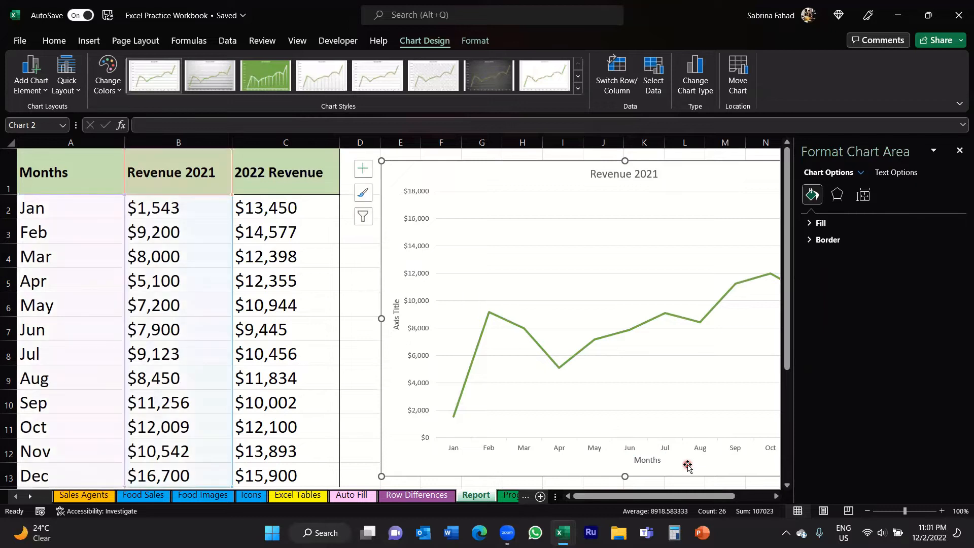
{"action": "left_click", "coordinate": [959, 150]}
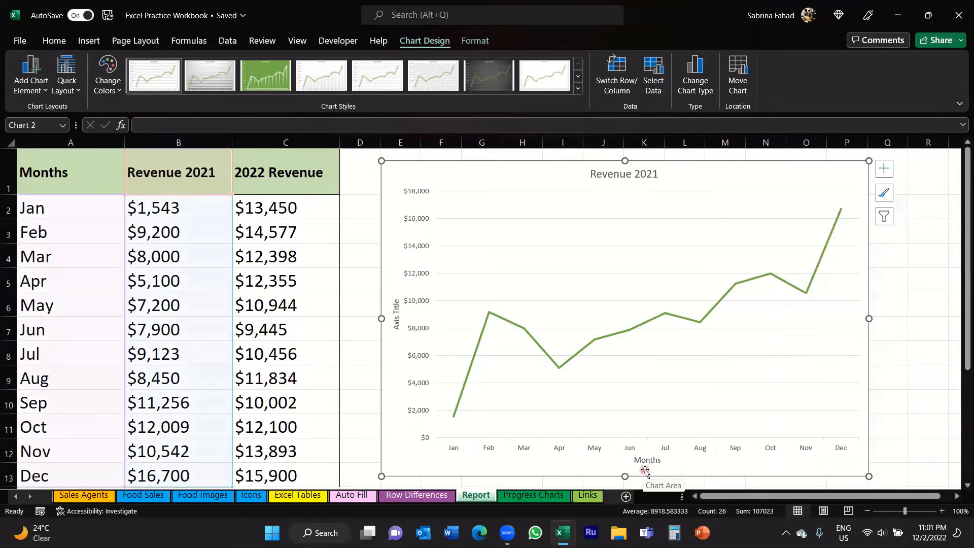
- Name the chart's vertical axis title Revenue and close the formatting pane
{"action": "double_click", "coordinate": [396, 306]}
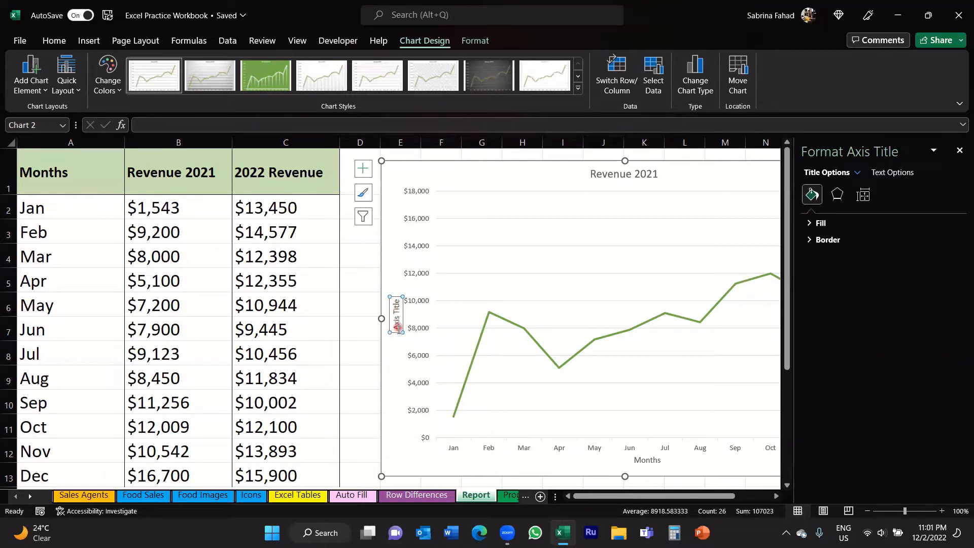
{"action": "left_click_drag", "start_coordinate": [397, 328], "coordinate": [395, 294]}
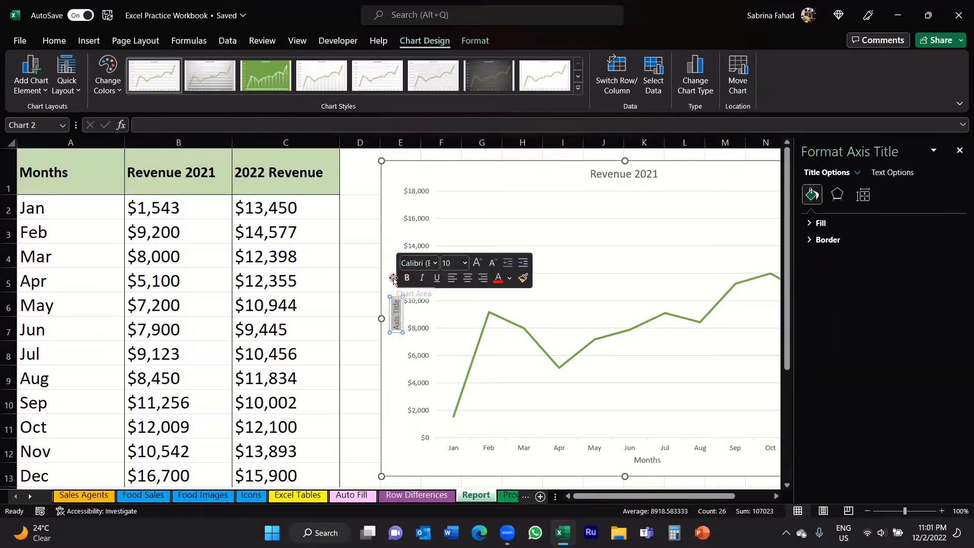
{"action": "type", "text": "Revneu"}
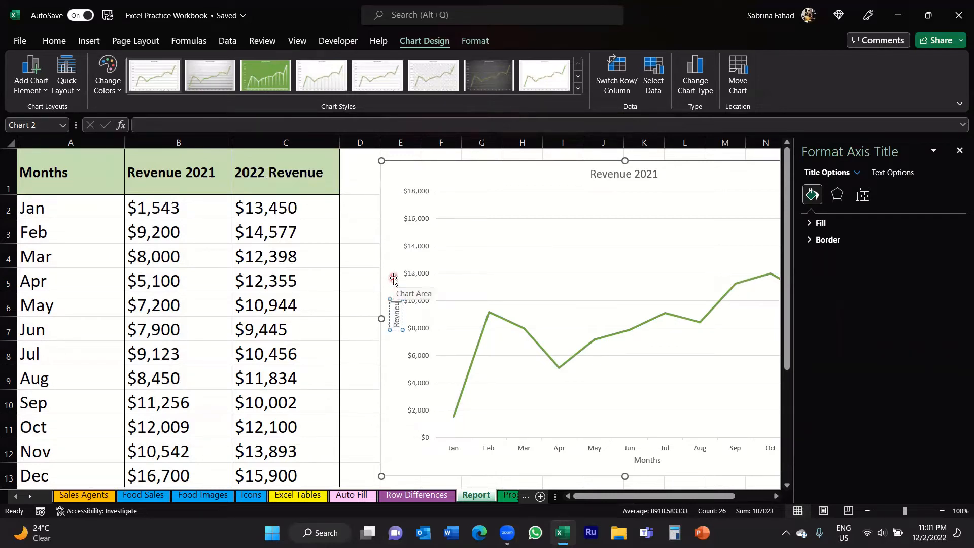
{"action": "type", "text": "e"}
{"action": "key", "text": "BackSpace"}
{"action": "key", "text": "BackSpace"}
{"action": "key", "text": "BackSpace"}
{"action": "key", "text": "BackSpace"}
{"action": "type", "text": "enue"}
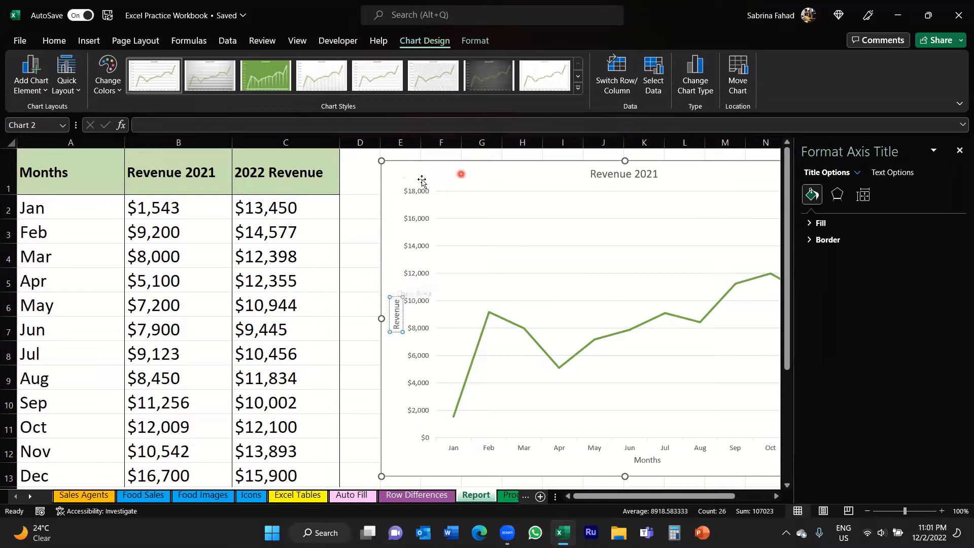
{"action": "left_click", "coordinate": [453, 169]}
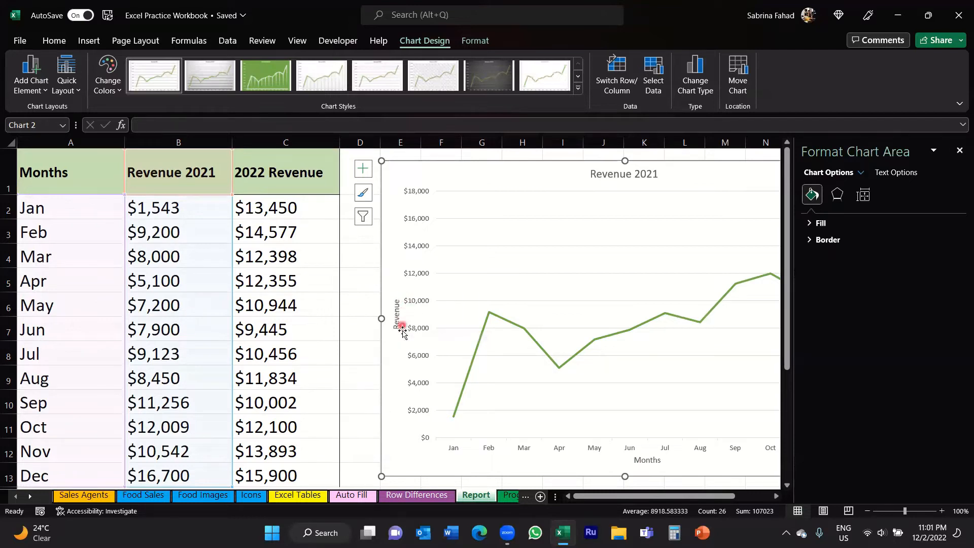
{"action": "left_click", "coordinate": [958, 150]}
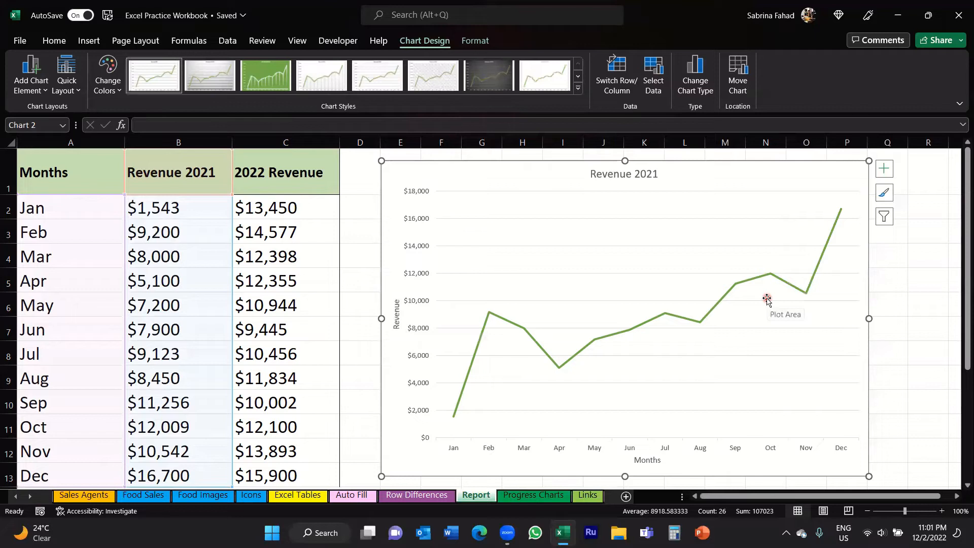
- Change the header of the 2021 revenue column in cell B1 to 2021 Revenue
{"action": "left_click", "coordinate": [888, 172]}
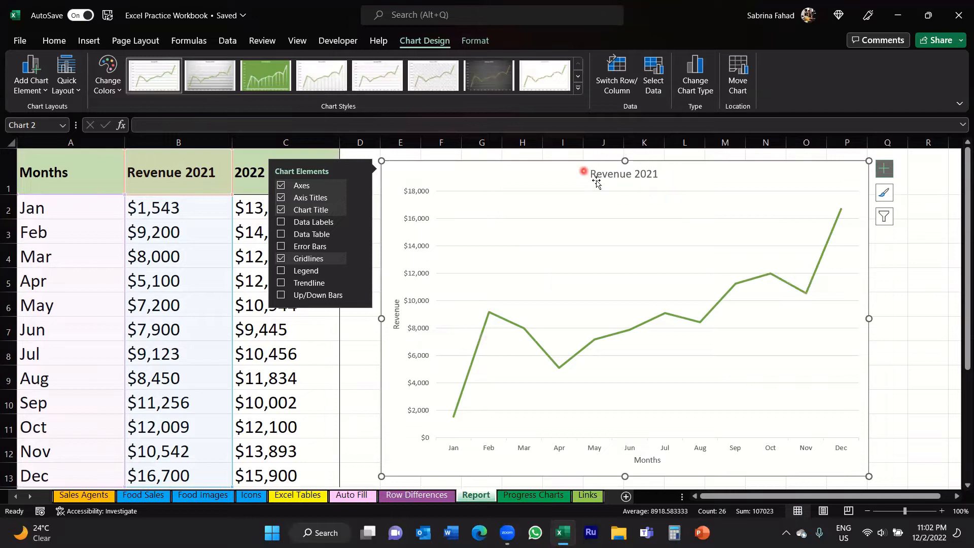
{"action": "left_click", "coordinate": [616, 177]}
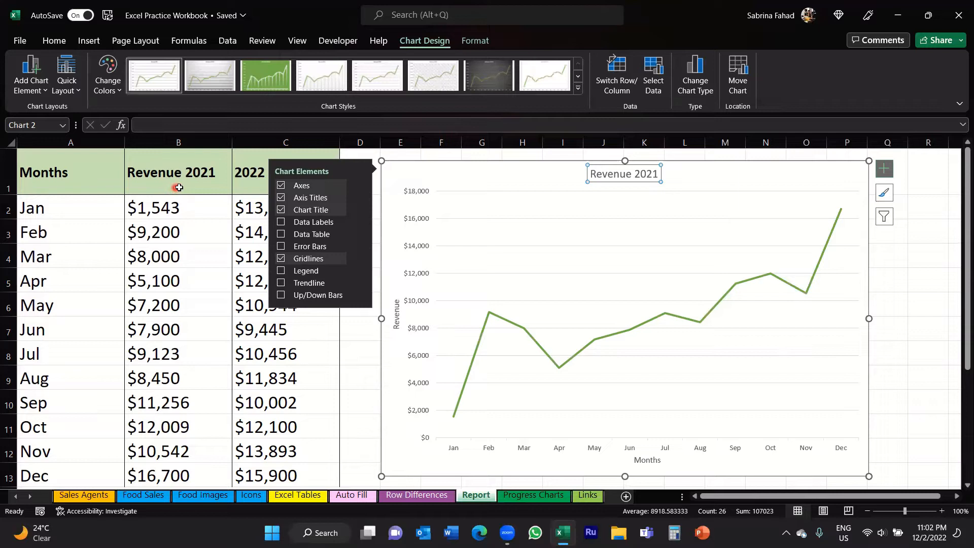
{"action": "left_click", "coordinate": [207, 171]}
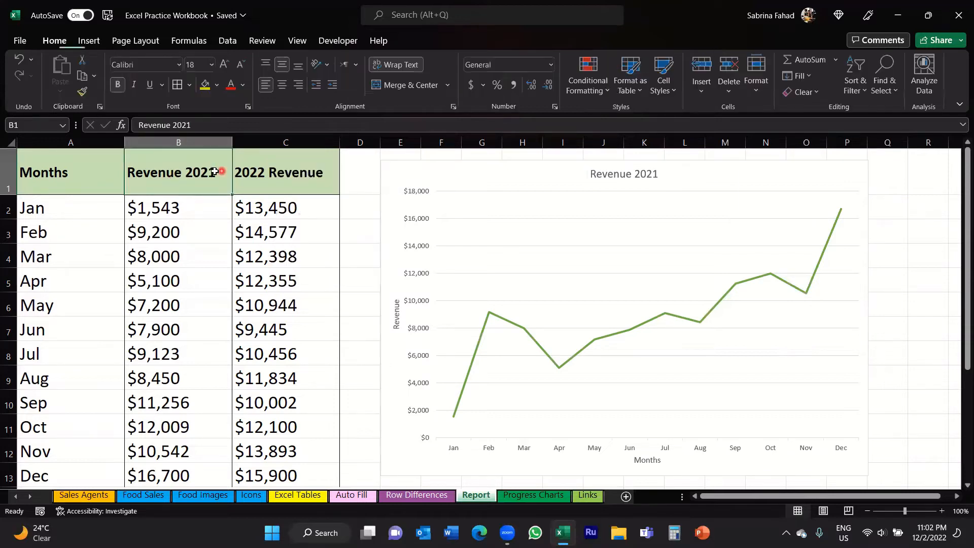
{"action": "double_click", "coordinate": [208, 171]}
{"action": "left_click_drag", "start_coordinate": [216, 173], "coordinate": [121, 174]}
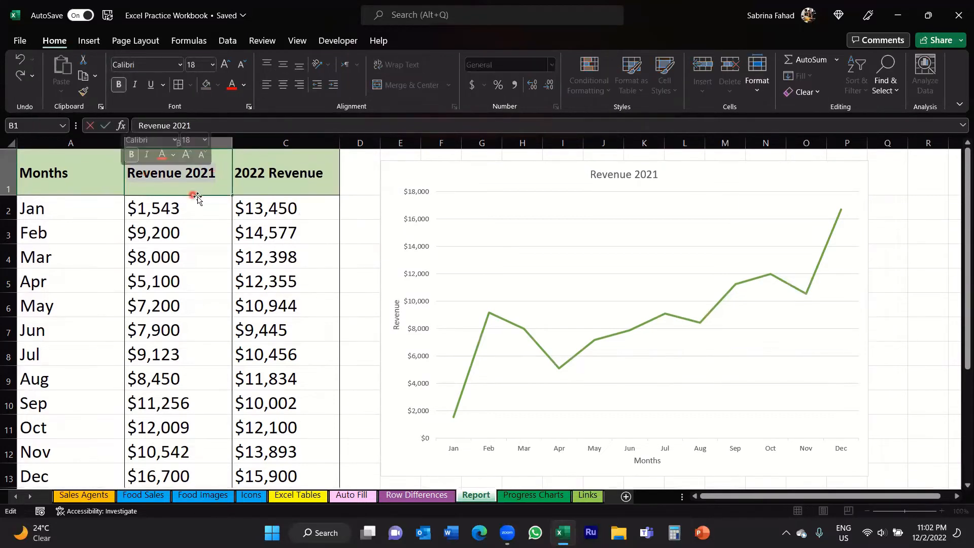
{"action": "type", "text": "2"}
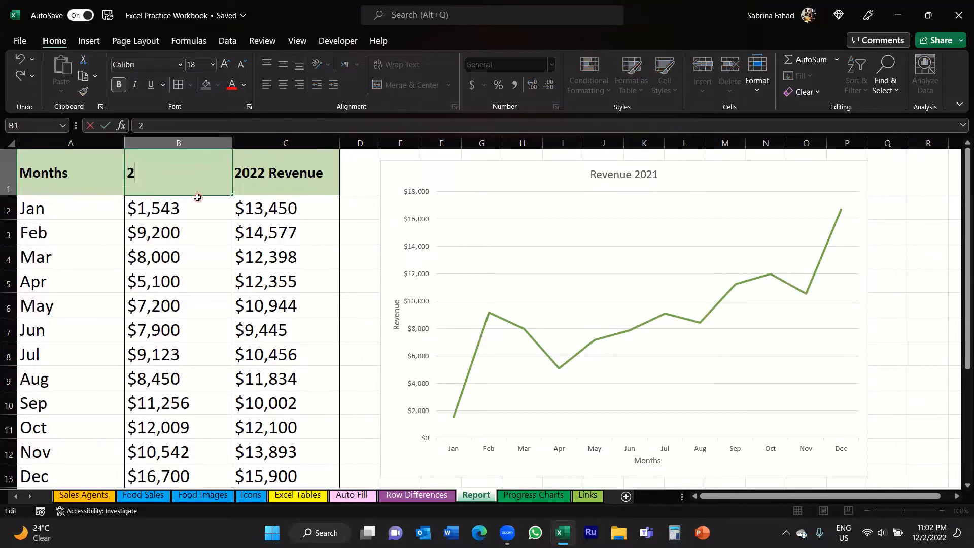
{"action": "type", "text": "021 Revenu"}
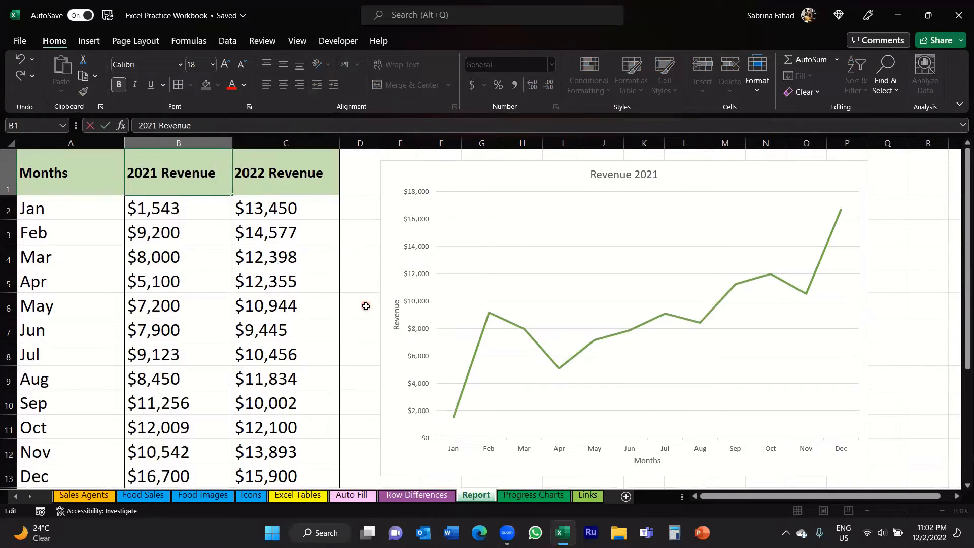
{"action": "left_click", "coordinate": [365, 306]}
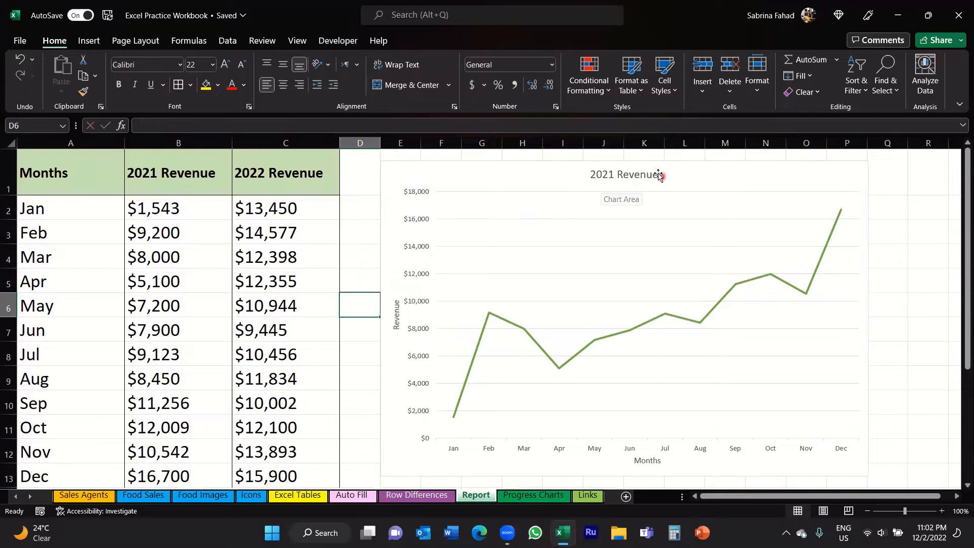
- Rewrite the chart title as Revenue for 2021
{"action": "double_click", "coordinate": [632, 173]}
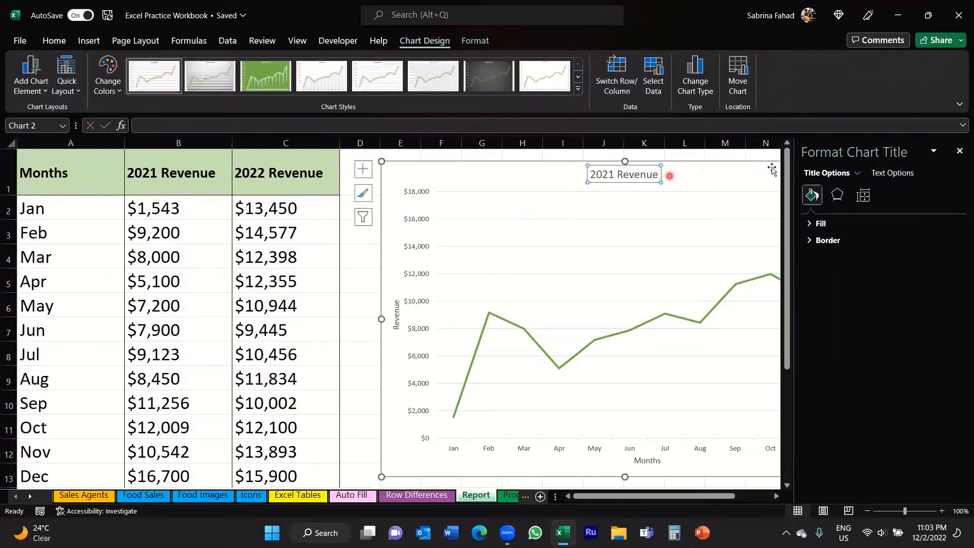
{"action": "left_click", "coordinate": [959, 152]}
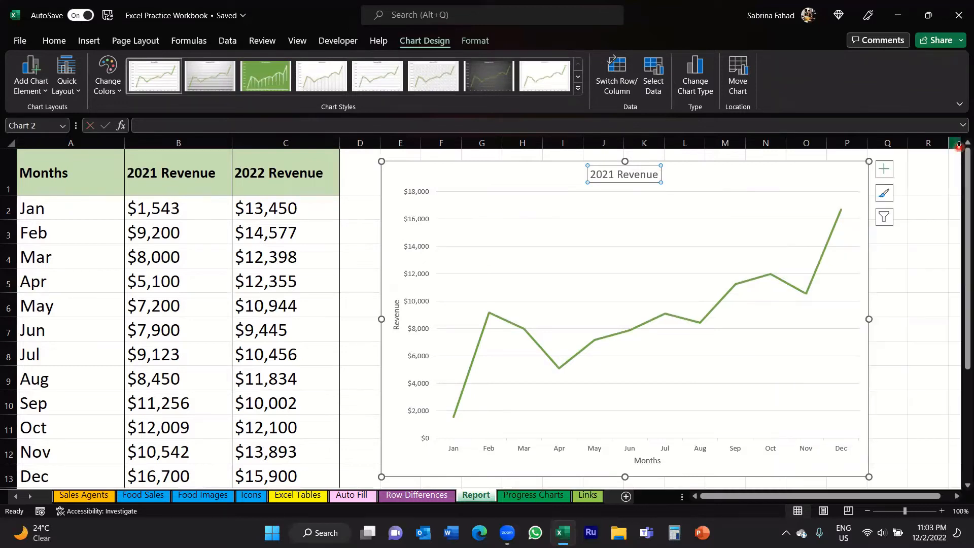
{"action": "left_click_drag", "start_coordinate": [659, 176], "coordinate": [581, 176]}
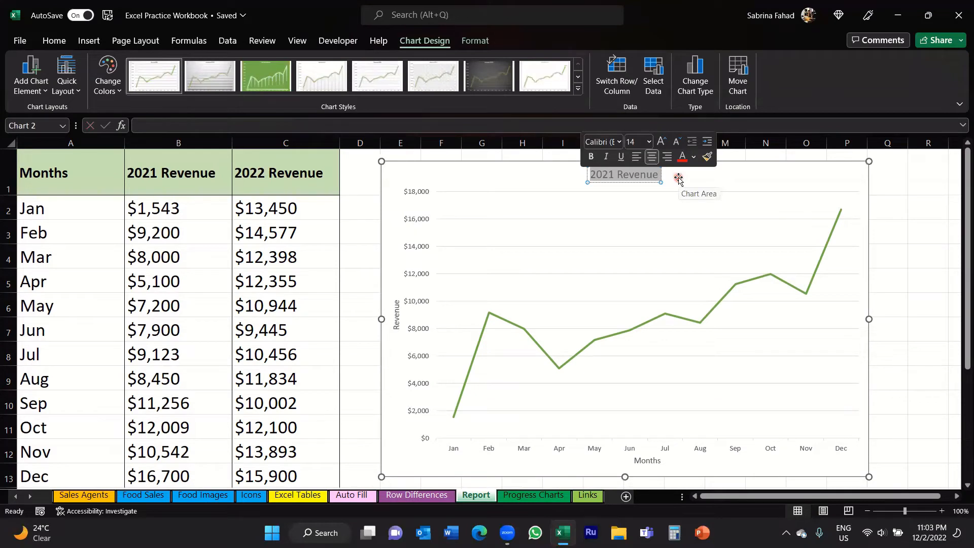
{"action": "type", "text": "Revenue for 2021"}
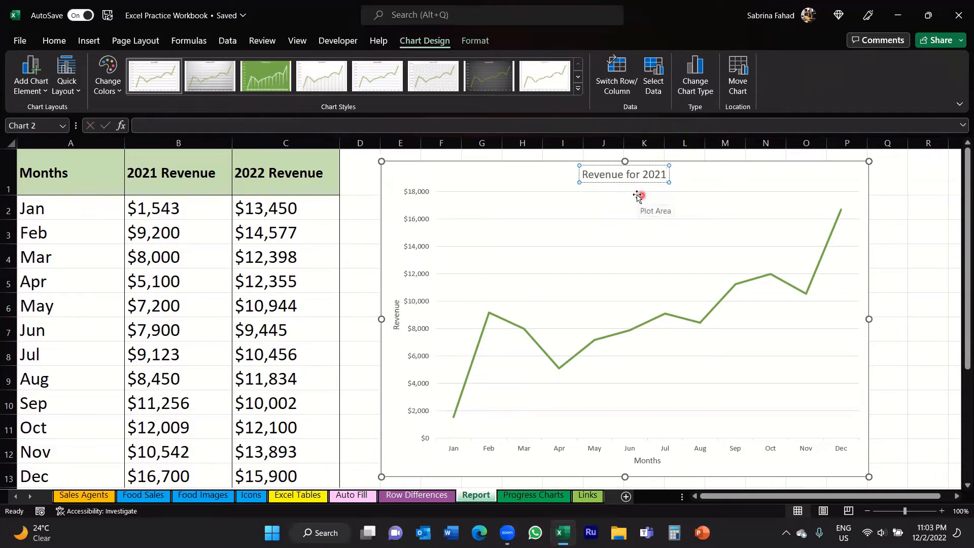
- Make the chart title bold and underlined, set its font size to 18, and deselect it
{"action": "left_click_drag", "start_coordinate": [635, 173], "coordinate": [581, 174]}
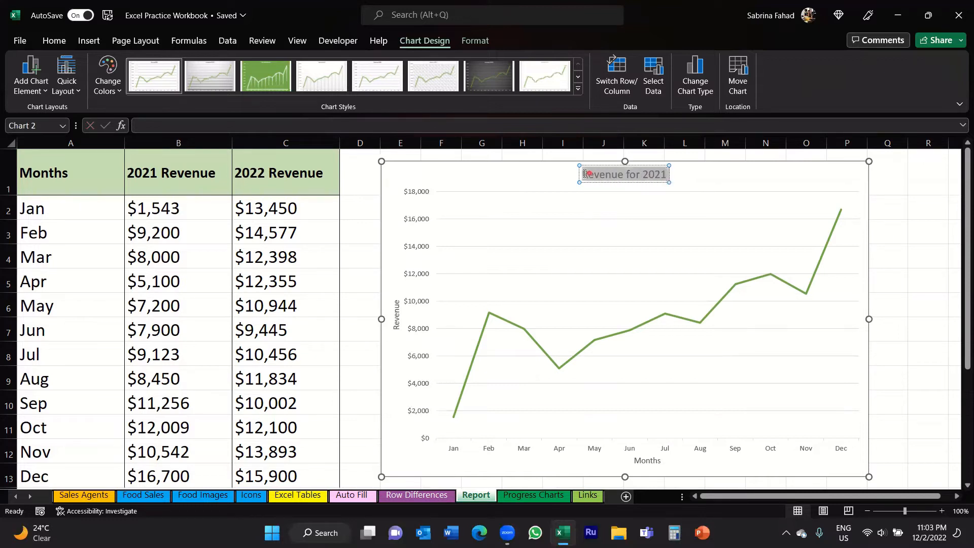
{"action": "left_click", "coordinate": [58, 44]}
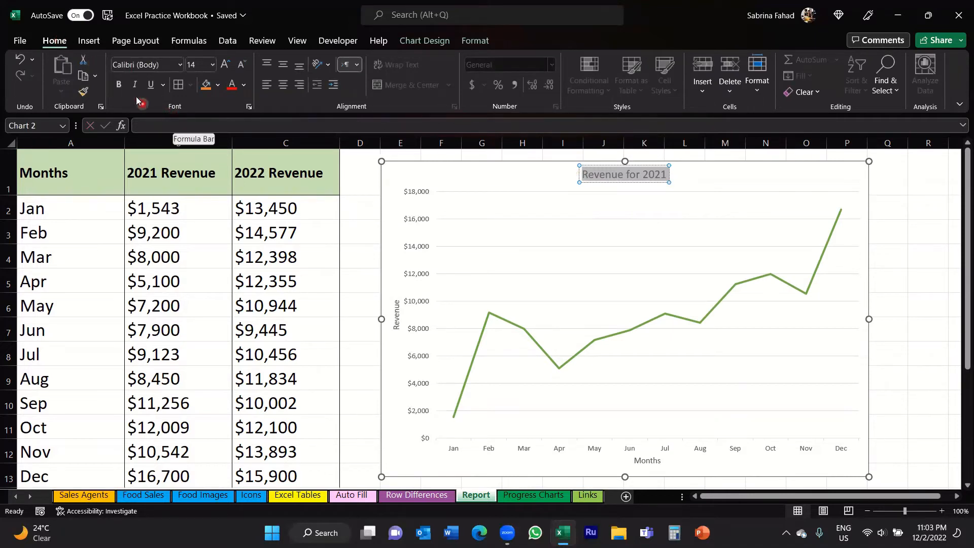
{"action": "left_click", "coordinate": [120, 85]}
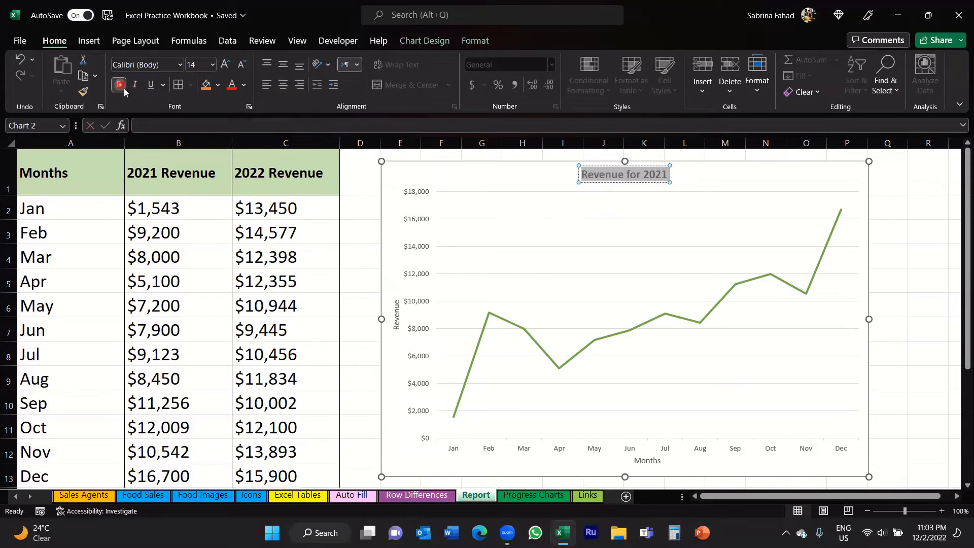
{"action": "left_click", "coordinate": [152, 87]}
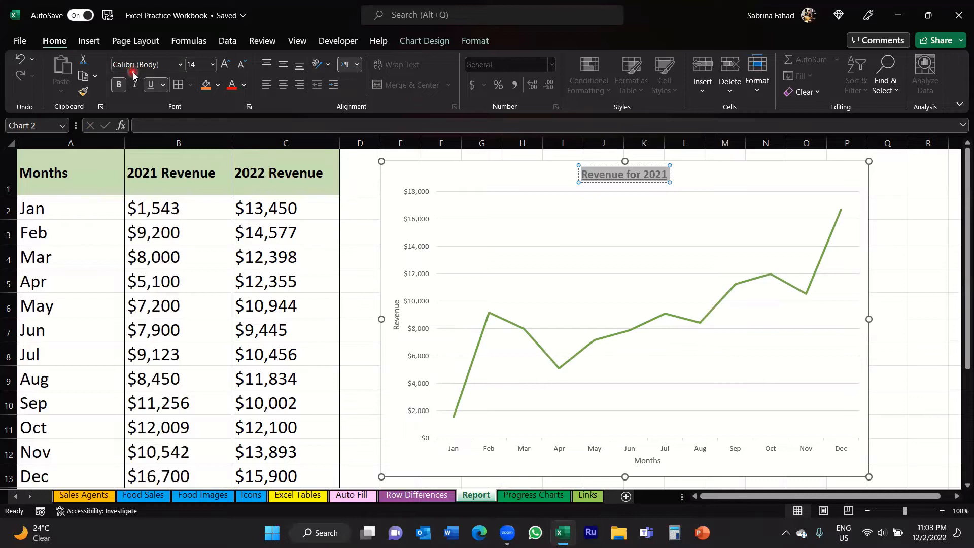
{"action": "left_click", "coordinate": [213, 65]}
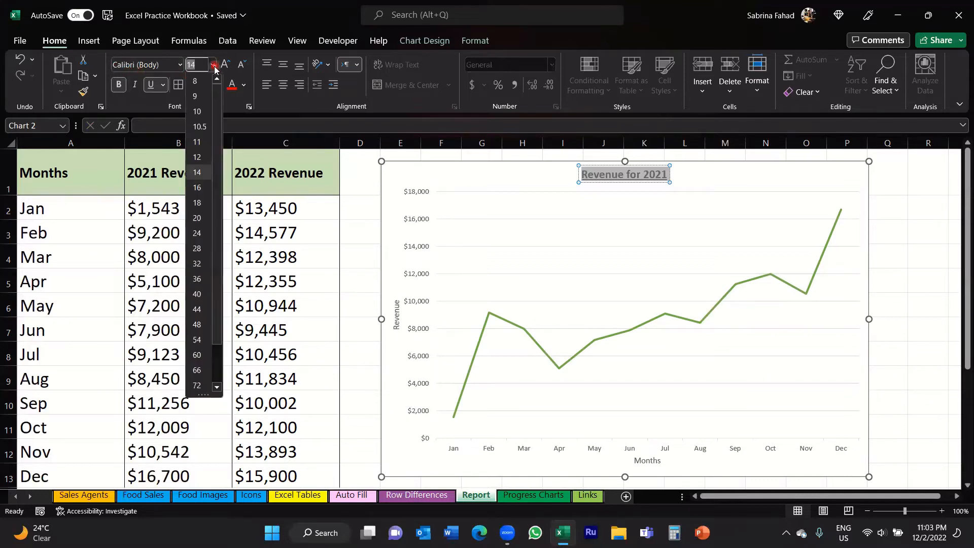
{"action": "left_click", "coordinate": [197, 204]}
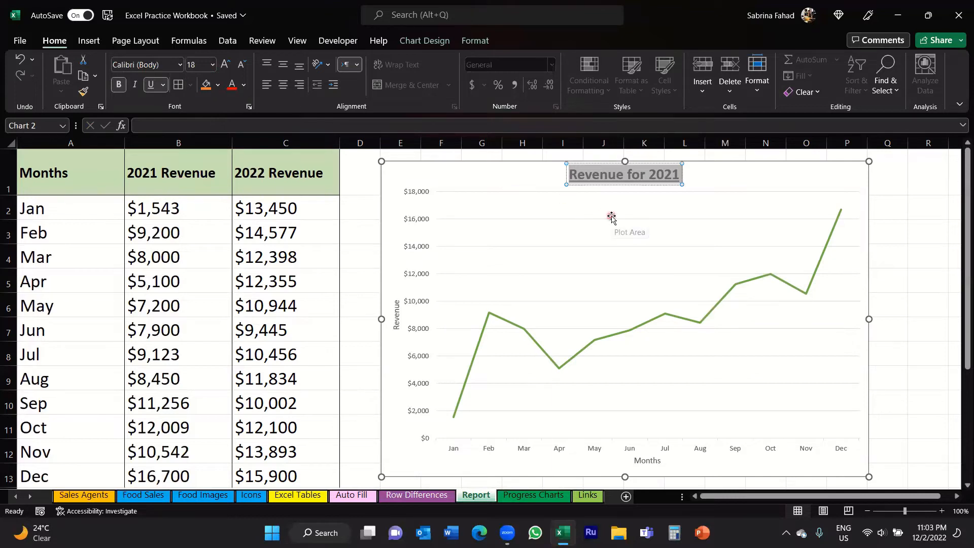
{"action": "left_click", "coordinate": [707, 182]}
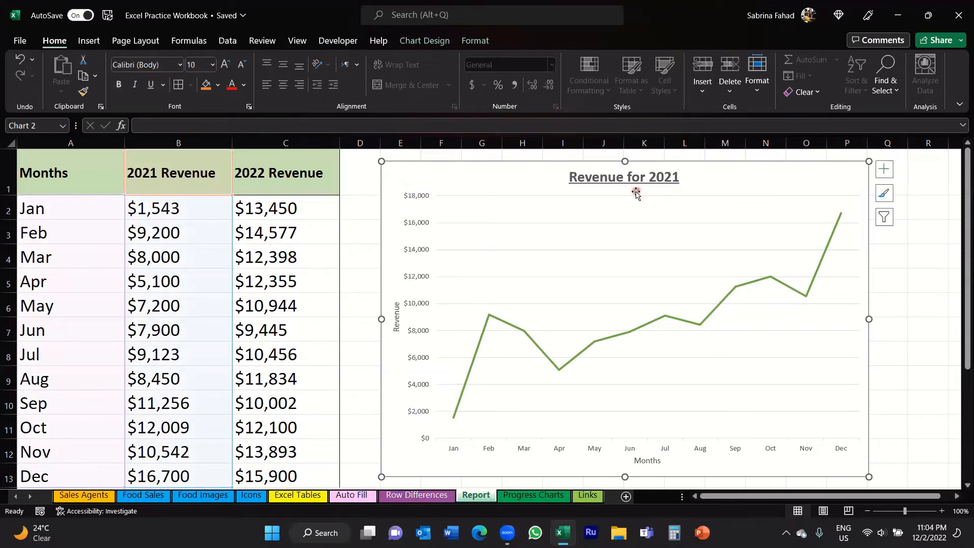
- Add data labels to the line chart and hide its primary vertical axis
{"action": "left_click", "coordinate": [885, 172]}
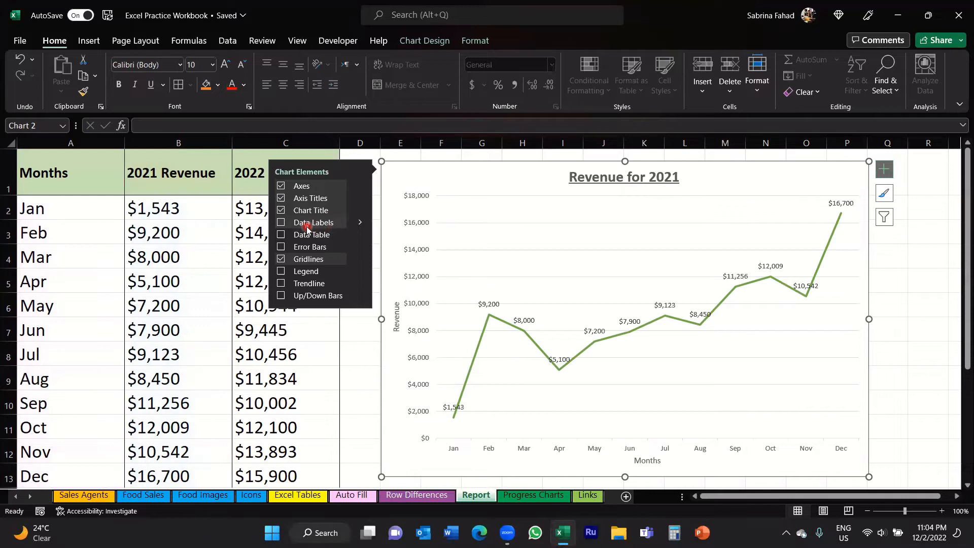
{"action": "left_click", "coordinate": [280, 223]}
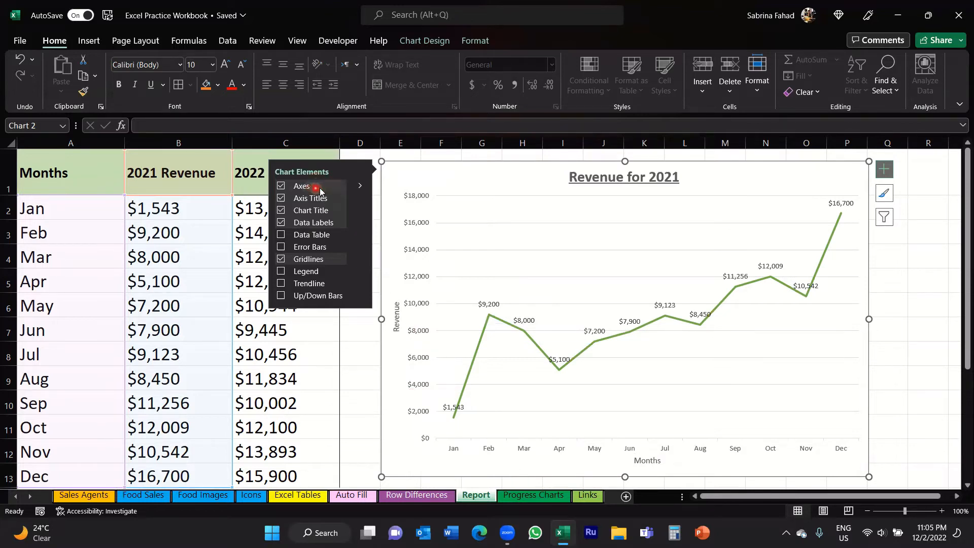
{"action": "left_click", "coordinate": [361, 187]}
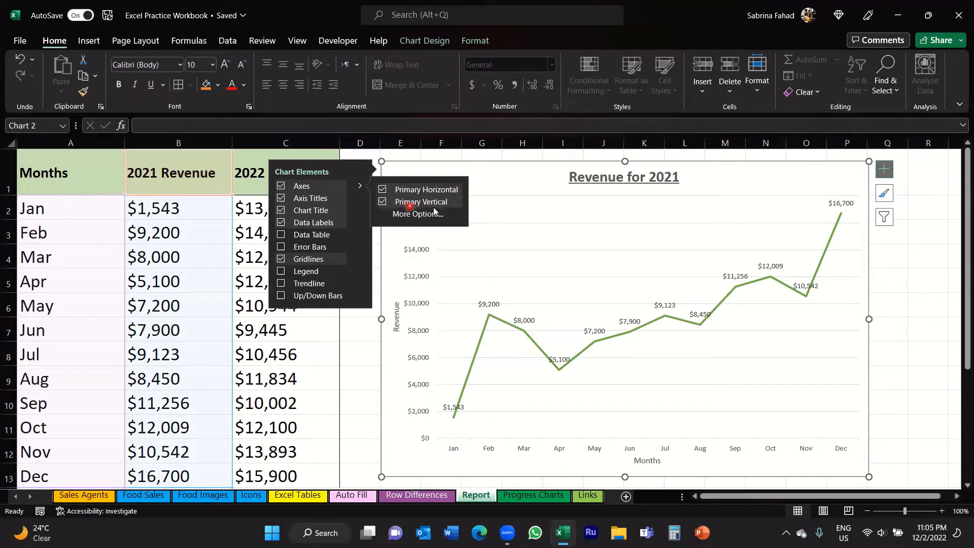
{"action": "left_click", "coordinate": [382, 202]}
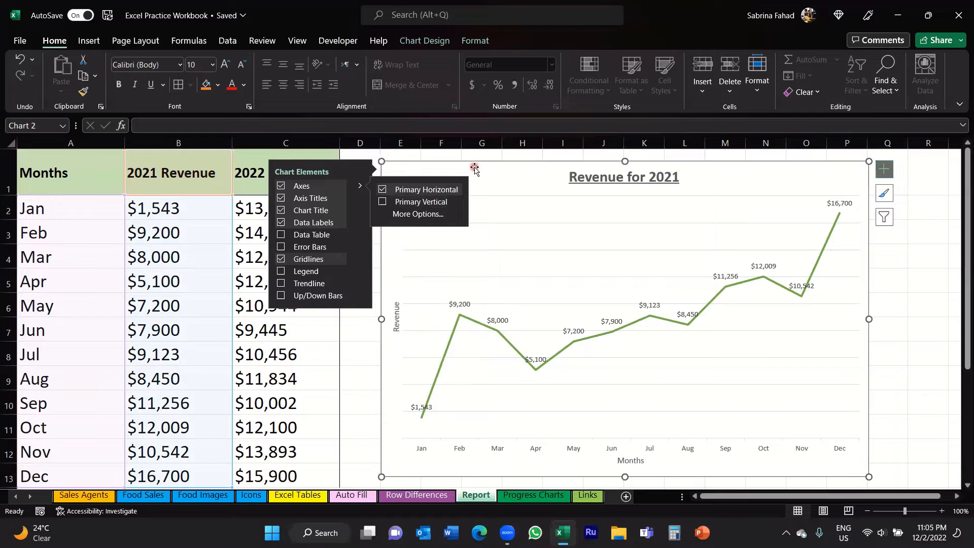
{"action": "left_click", "coordinate": [486, 202]}
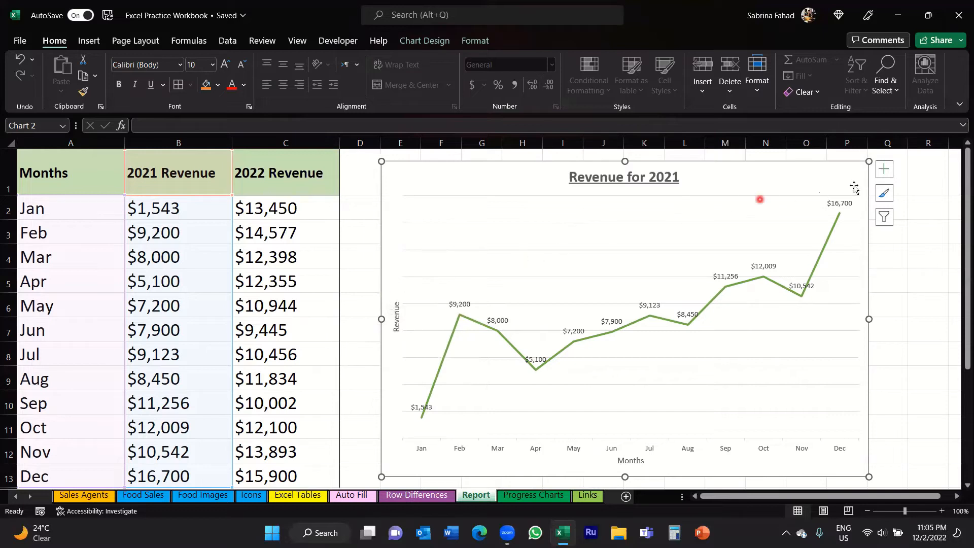
- Remove the primary vertical axis title from the chart, keeping the horizontal one
{"action": "left_click", "coordinate": [885, 171]}
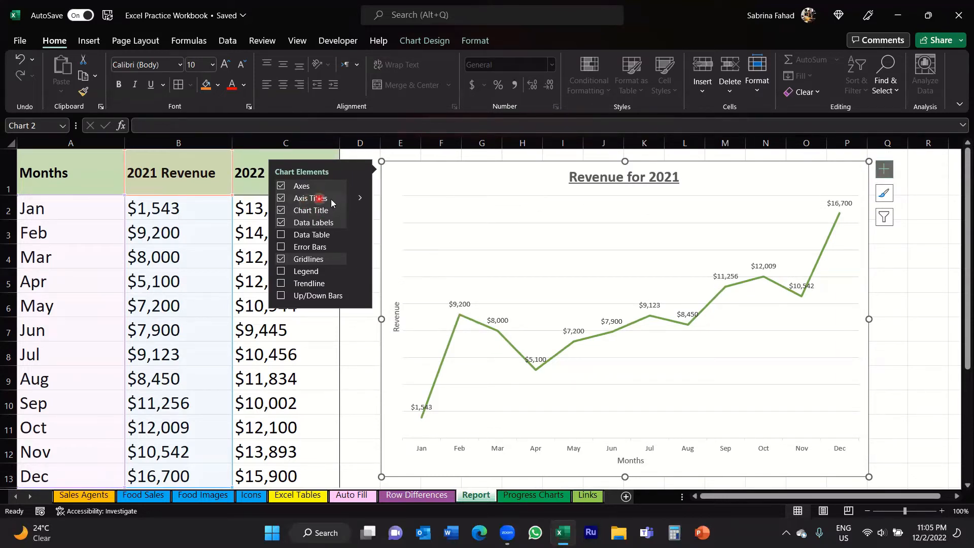
{"action": "left_click", "coordinate": [360, 199]}
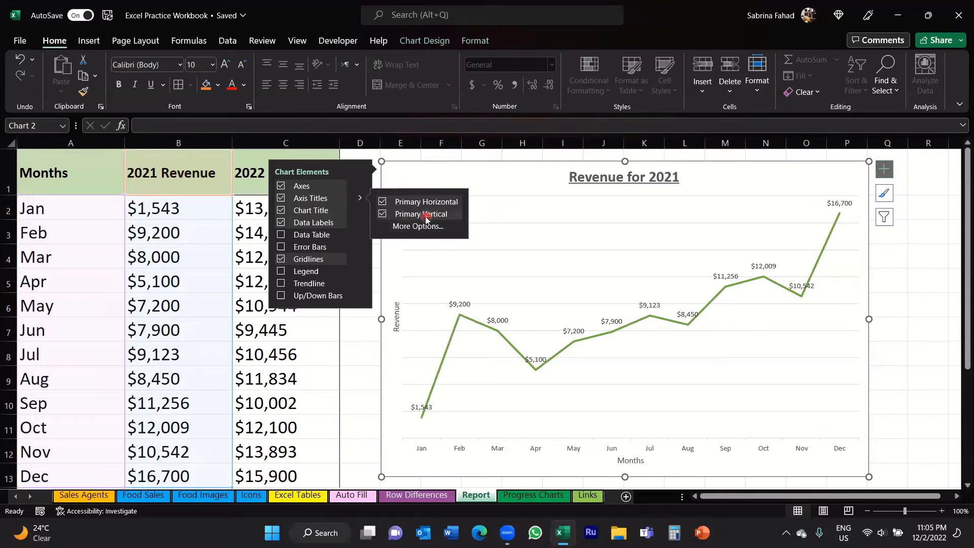
{"action": "left_click", "coordinate": [382, 214]}
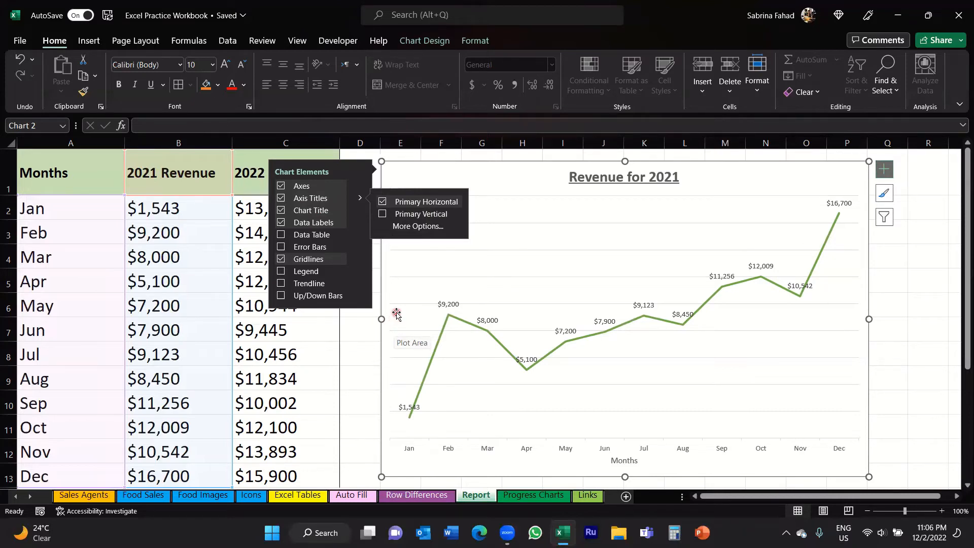
- Show a data table below the chart, compare it with the points on the line, and remove the table again
{"action": "left_click", "coordinate": [309, 247]}
{"action": "left_click", "coordinate": [310, 236]}
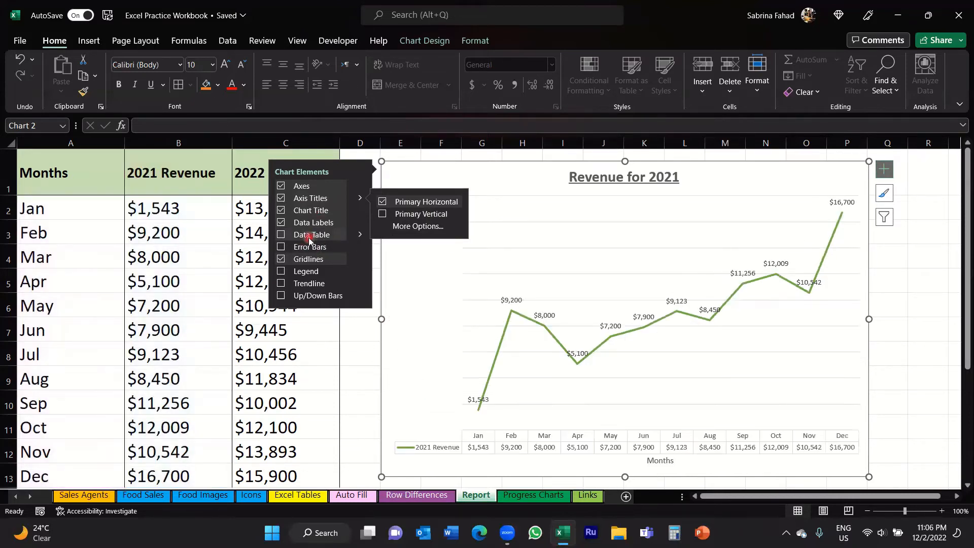
{"action": "left_click", "coordinate": [281, 235]}
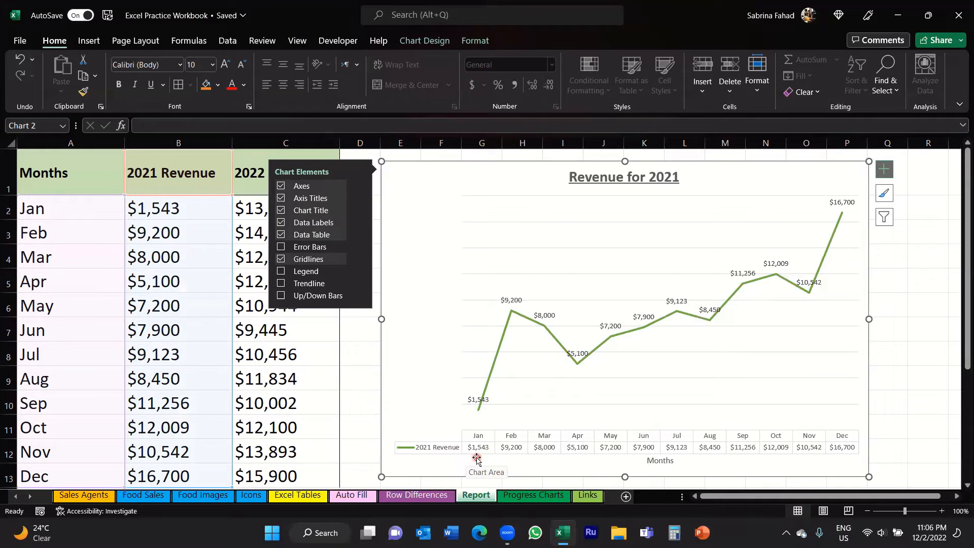
{"action": "left_click", "coordinate": [479, 405]}
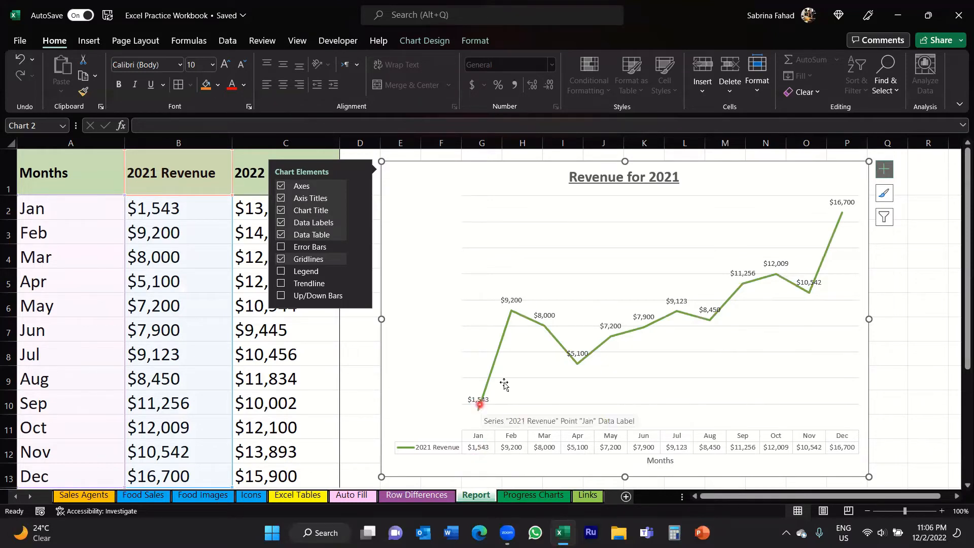
{"action": "left_click", "coordinate": [505, 308]}
{"action": "left_click", "coordinate": [537, 322]}
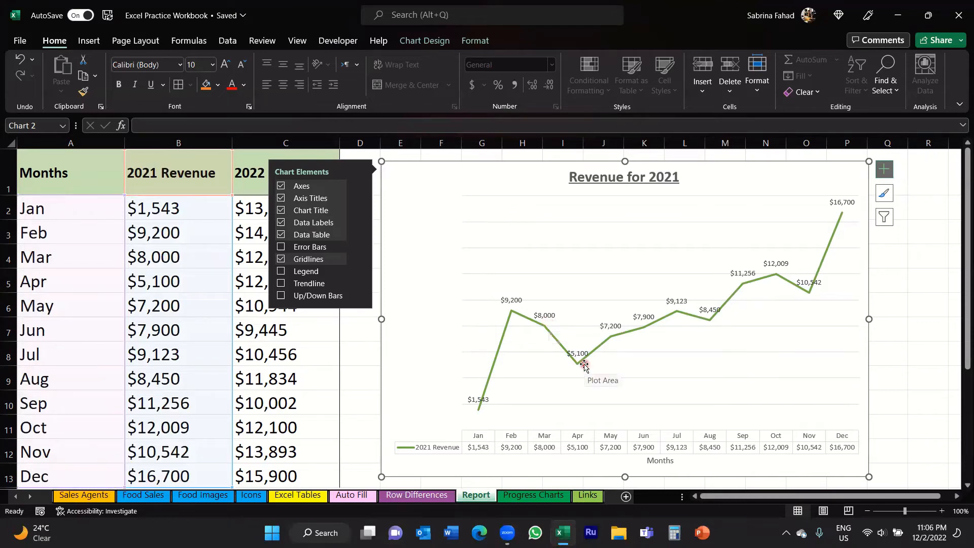
{"action": "left_click", "coordinate": [506, 311]}
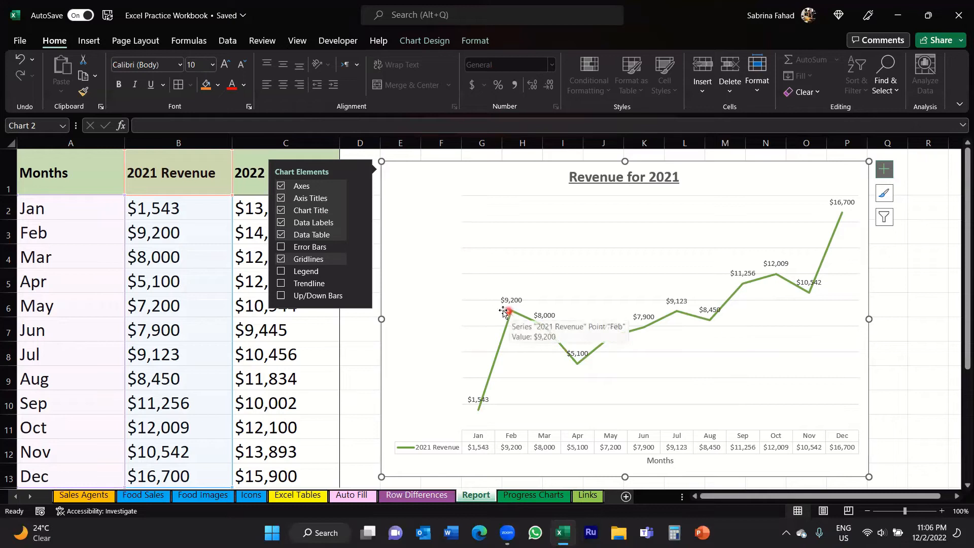
{"action": "left_click", "coordinate": [280, 234]}
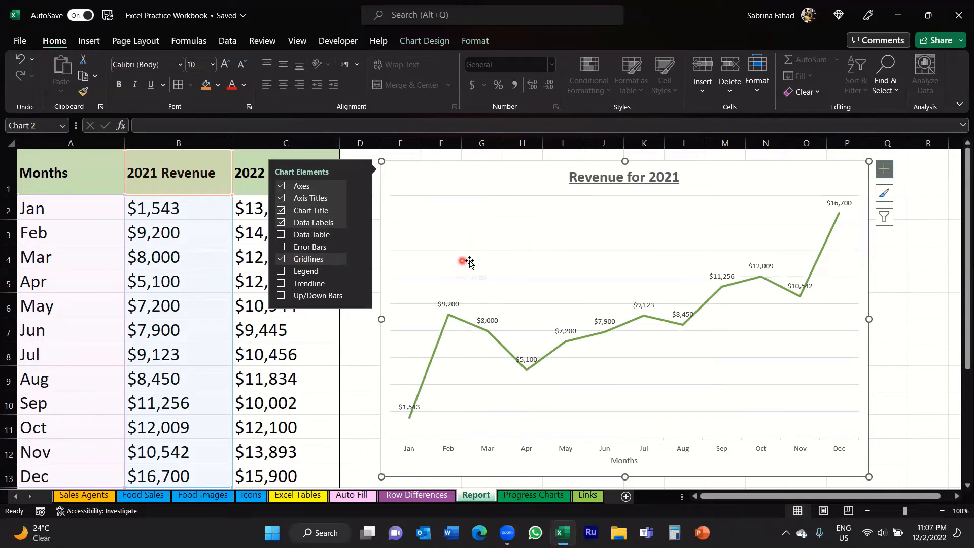
- Remove the chart's gridlines and add a trendline to the 2021 revenue series
{"action": "mouse_move", "coordinate": [449, 320]}
{"action": "left_click", "coordinate": [282, 260]}
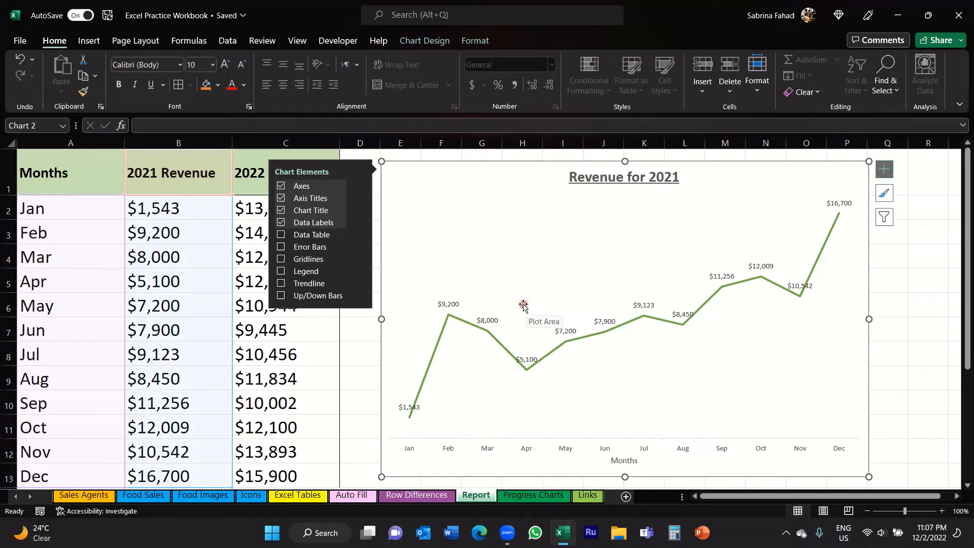
{"action": "left_click", "coordinate": [328, 274]}
{"action": "mouse_move", "coordinate": [567, 347]}
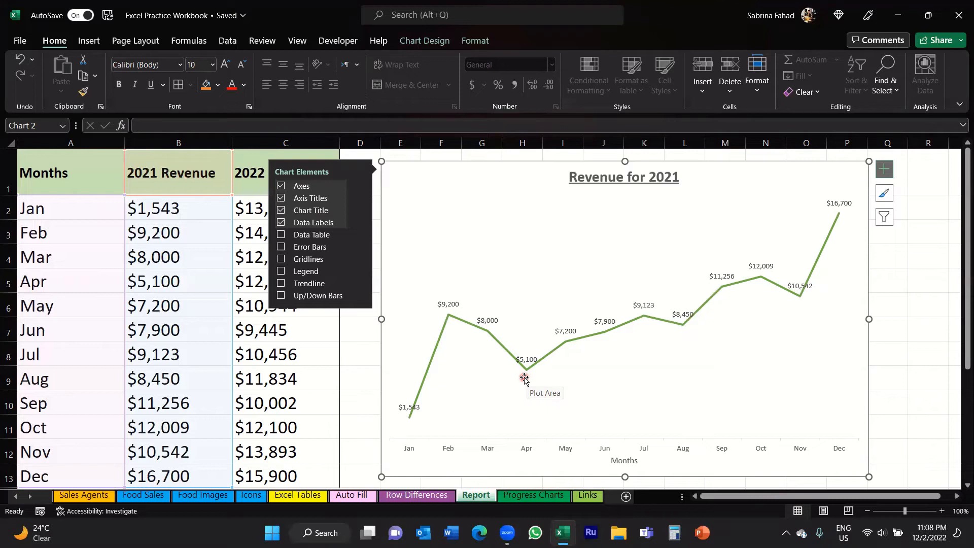
{"action": "left_click", "coordinate": [339, 288]}
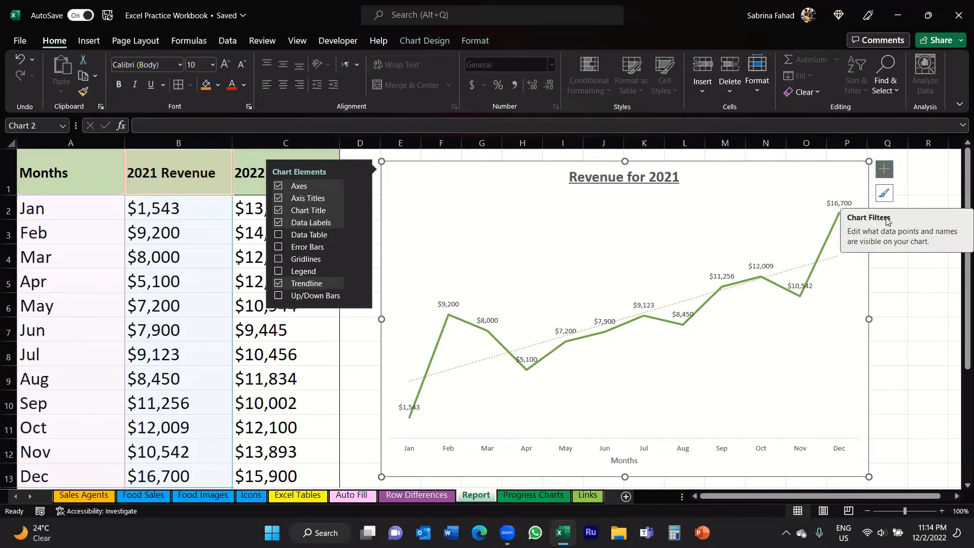
- Filter the line chart's categories to show only the months Jan through Jun
{"action": "left_click", "coordinate": [885, 218]}
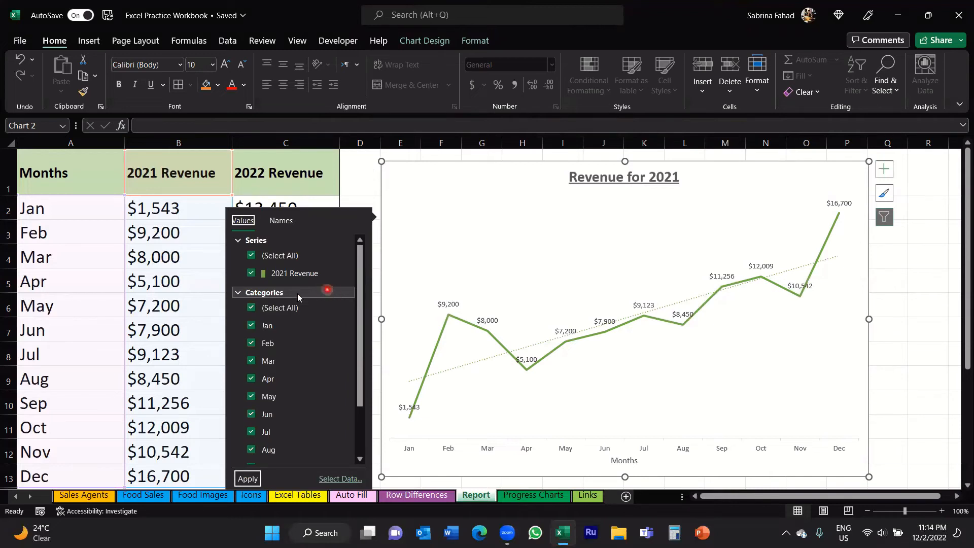
{"action": "left_click", "coordinate": [251, 307]}
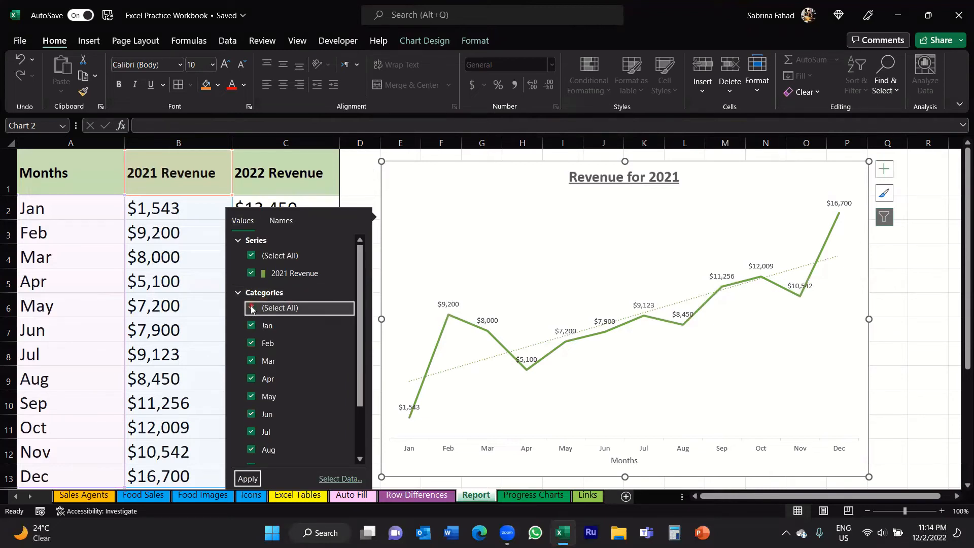
{"action": "left_click", "coordinate": [251, 325]}
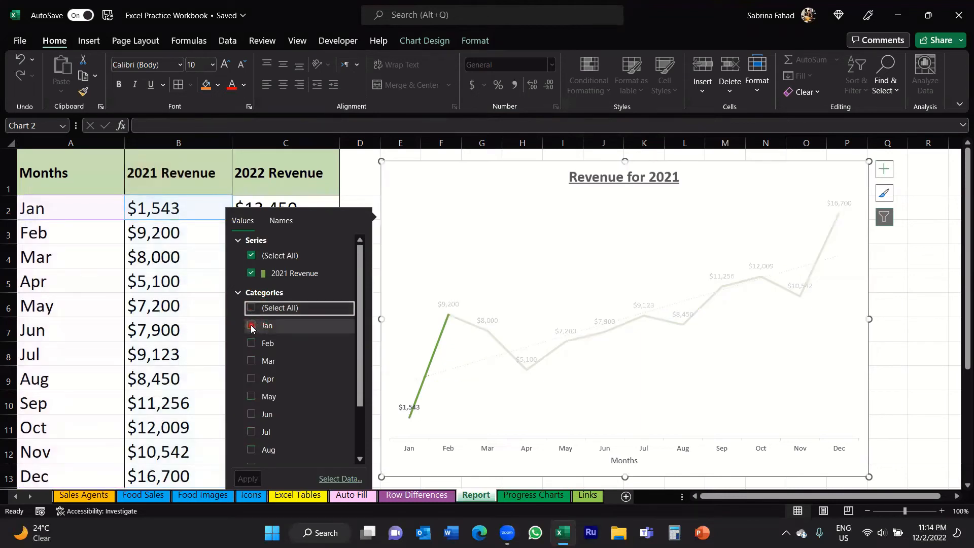
{"action": "left_click", "coordinate": [251, 344]}
{"action": "left_click", "coordinate": [252, 361]}
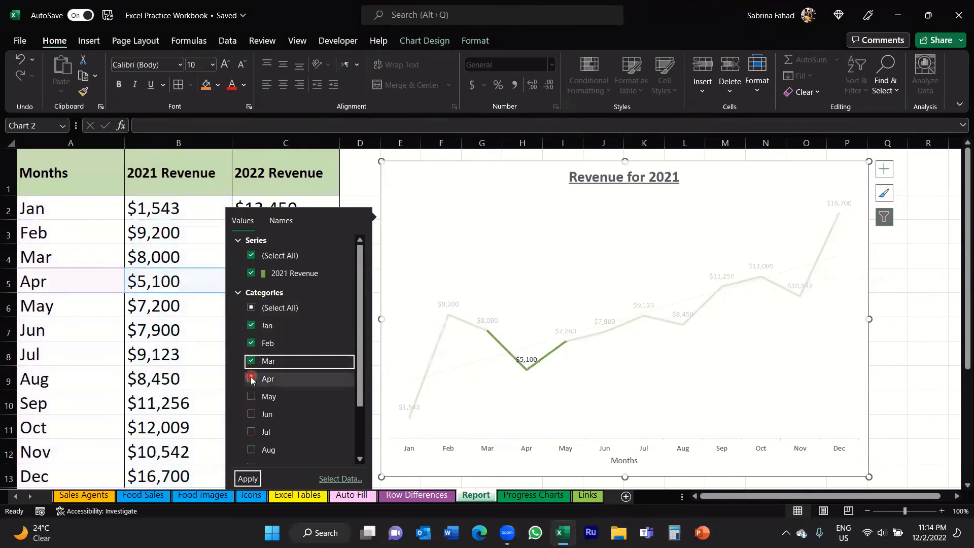
{"action": "left_click", "coordinate": [252, 378]}
{"action": "left_click", "coordinate": [253, 397]}
{"action": "left_click", "coordinate": [251, 413]}
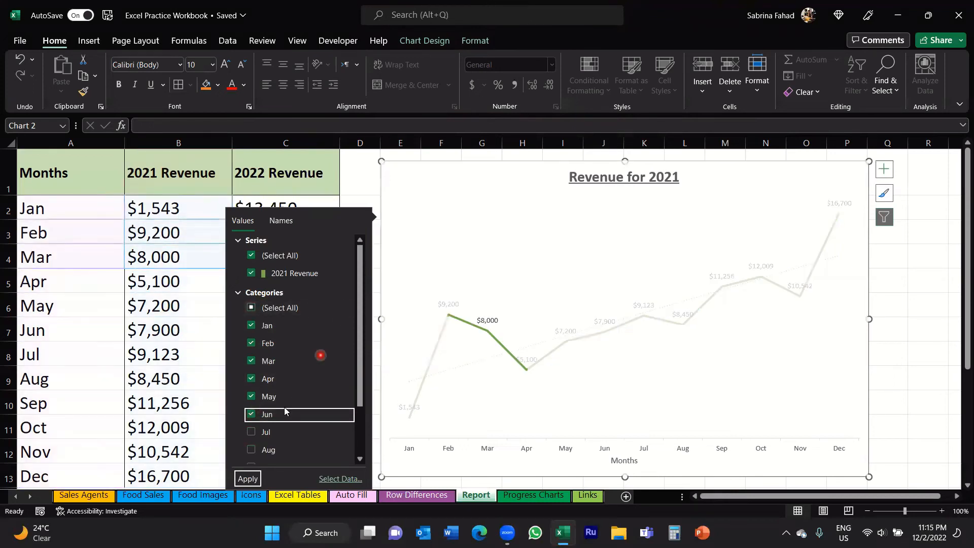
{"action": "left_click", "coordinate": [248, 479]}
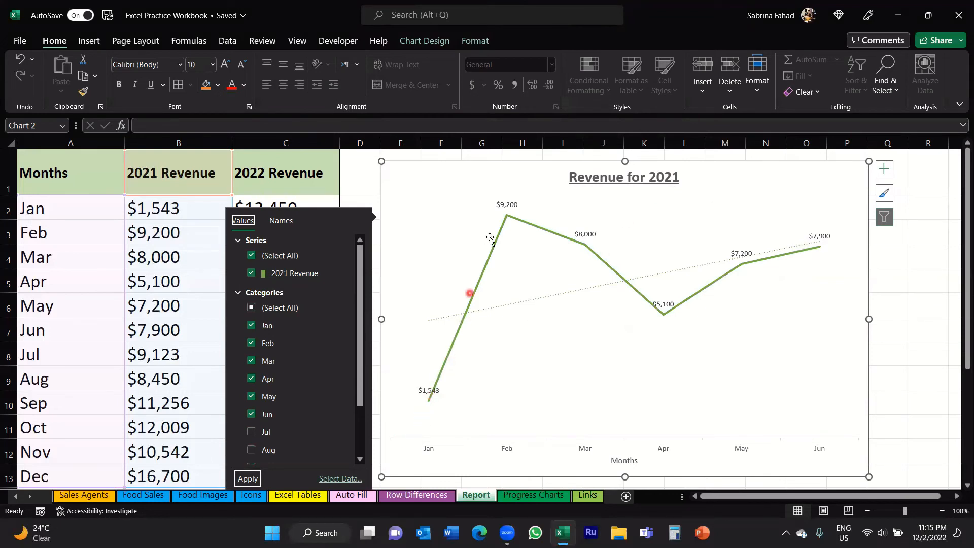
- Reselect all month categories in the chart filter and apply it to restore the full year
{"action": "mouse_move", "coordinate": [506, 215]}
{"action": "mouse_move", "coordinate": [744, 265]}
{"action": "left_click", "coordinate": [251, 307]}
{"action": "left_click", "coordinate": [251, 308]}
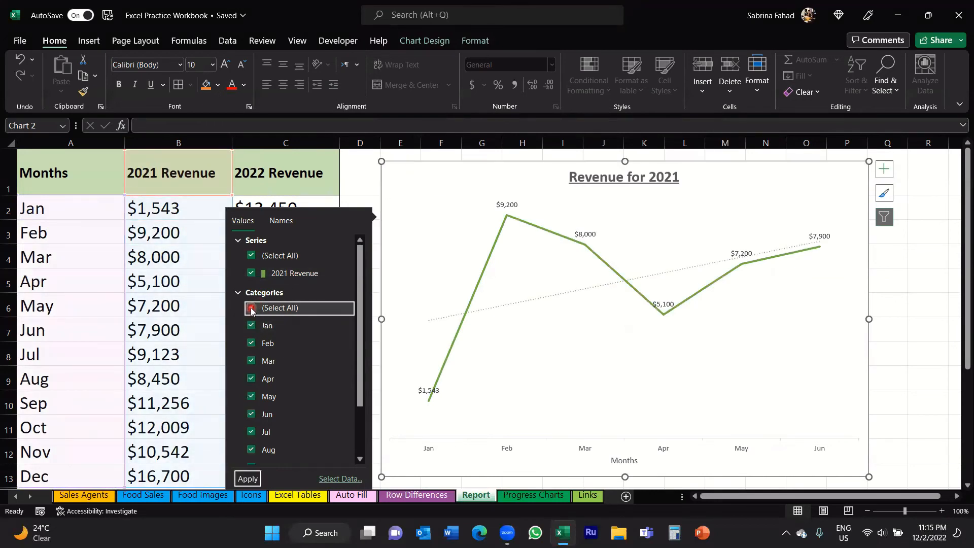
{"action": "left_click", "coordinate": [241, 479]}
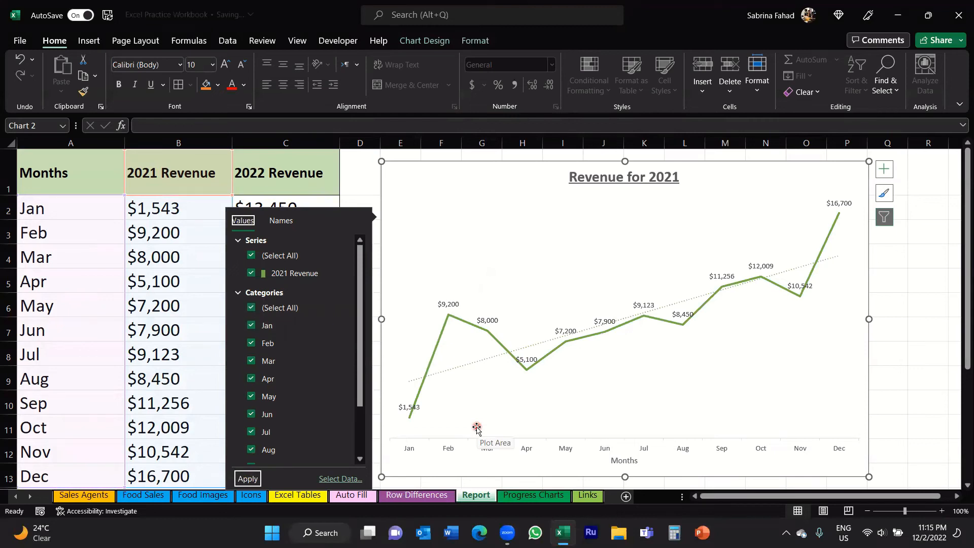
{"action": "left_click", "coordinate": [888, 236]}
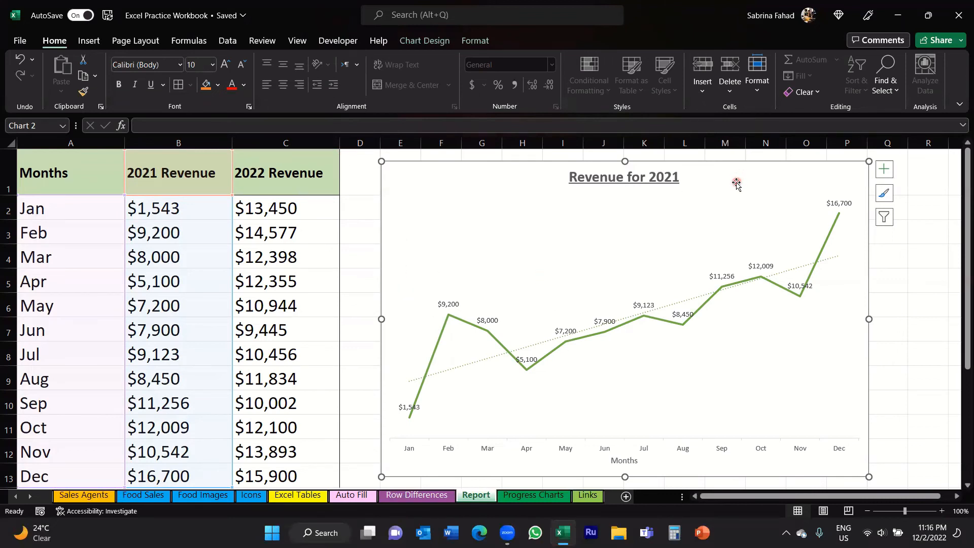
- Remove the data labels from the line chart and show its primary vertical axis
{"action": "left_click", "coordinate": [889, 174]}
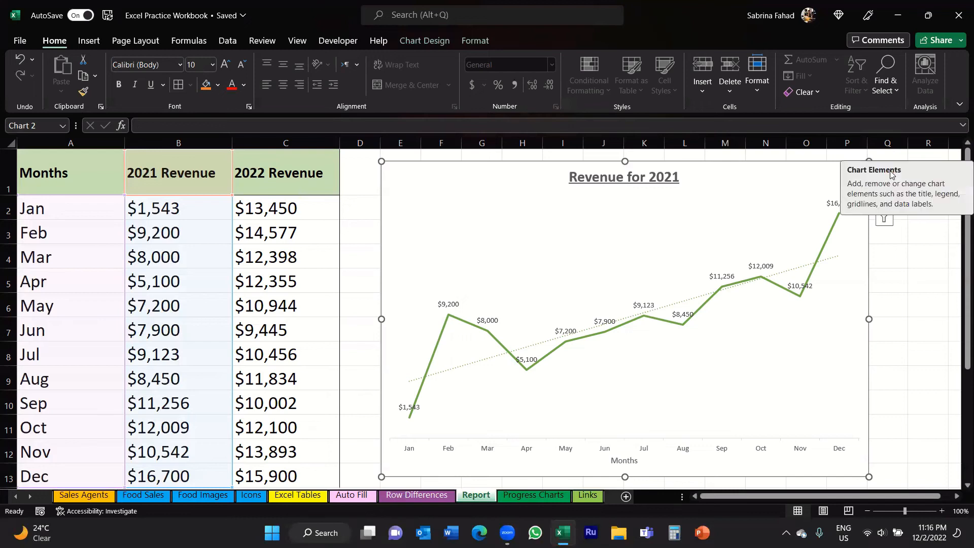
{"action": "left_click", "coordinate": [883, 173]}
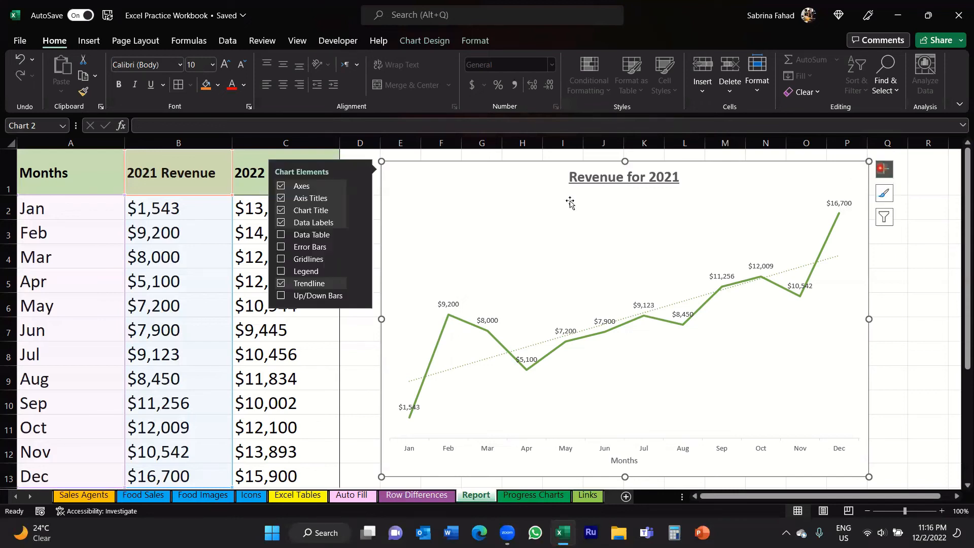
{"action": "left_click", "coordinate": [281, 223]}
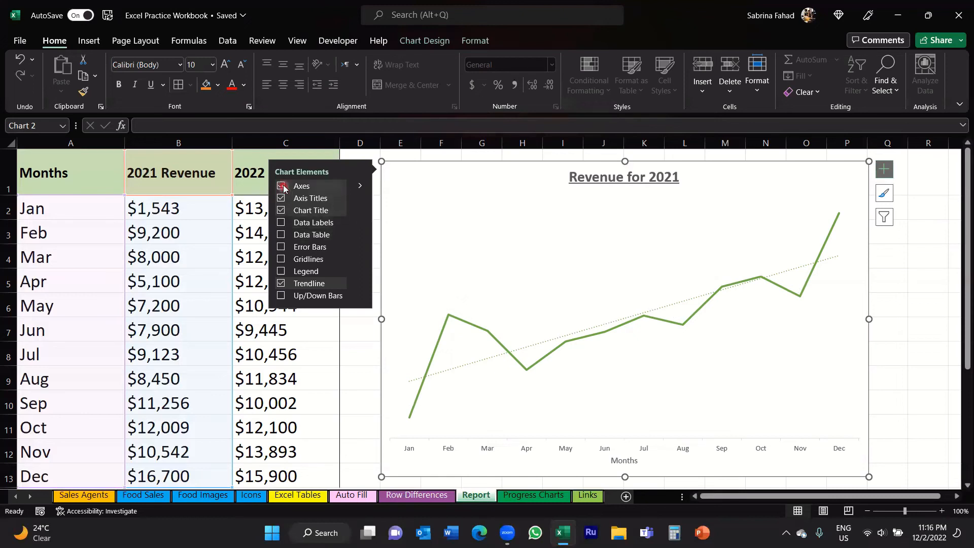
{"action": "left_click", "coordinate": [363, 186]}
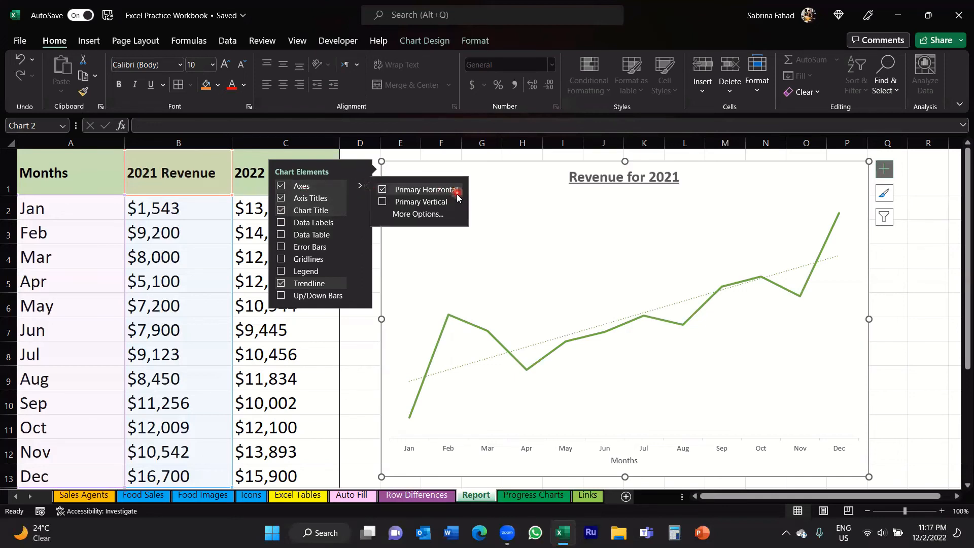
{"action": "left_click", "coordinate": [383, 202]}
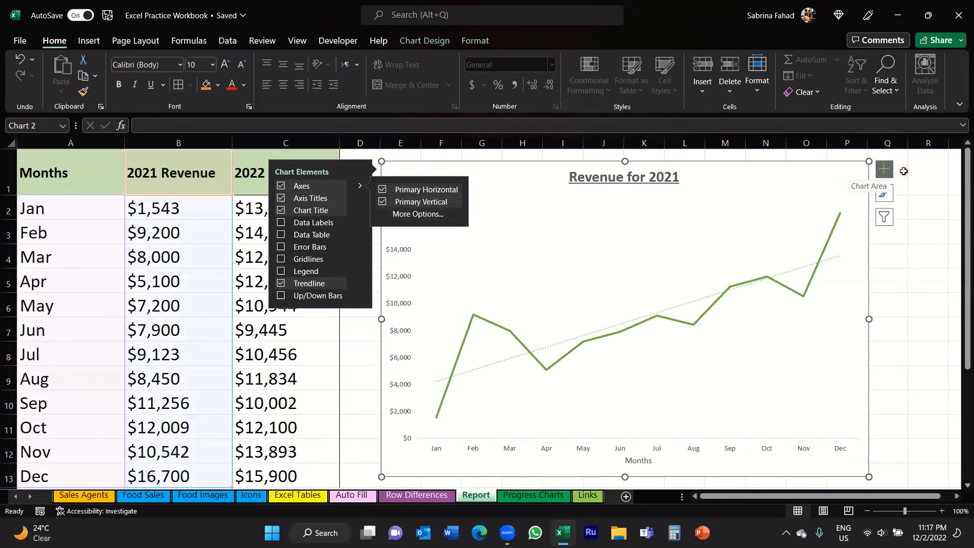
{"action": "left_click", "coordinate": [885, 170]}
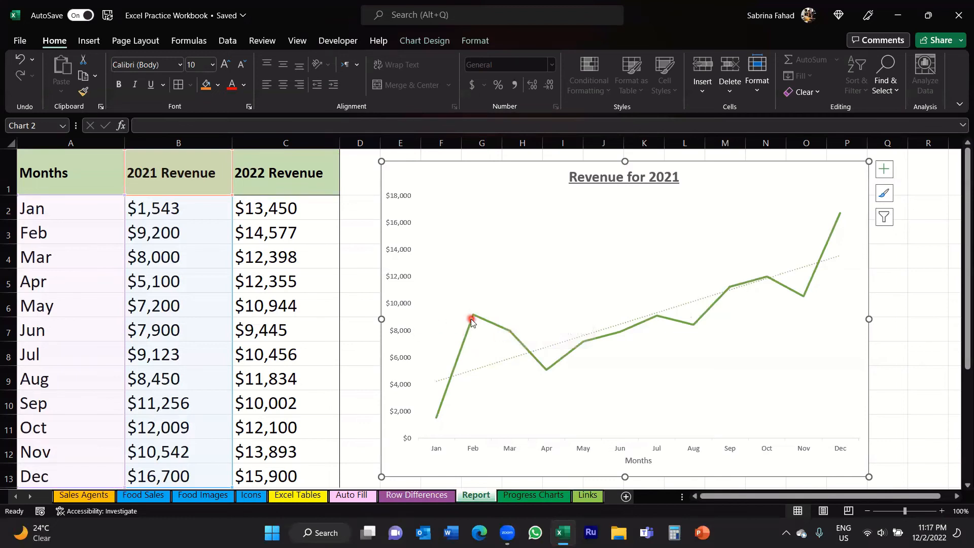
- Set the minimum bound of the chart's vertical axis to 1000
{"action": "mouse_move", "coordinate": [471, 317]}
{"action": "left_click", "coordinate": [401, 195]}
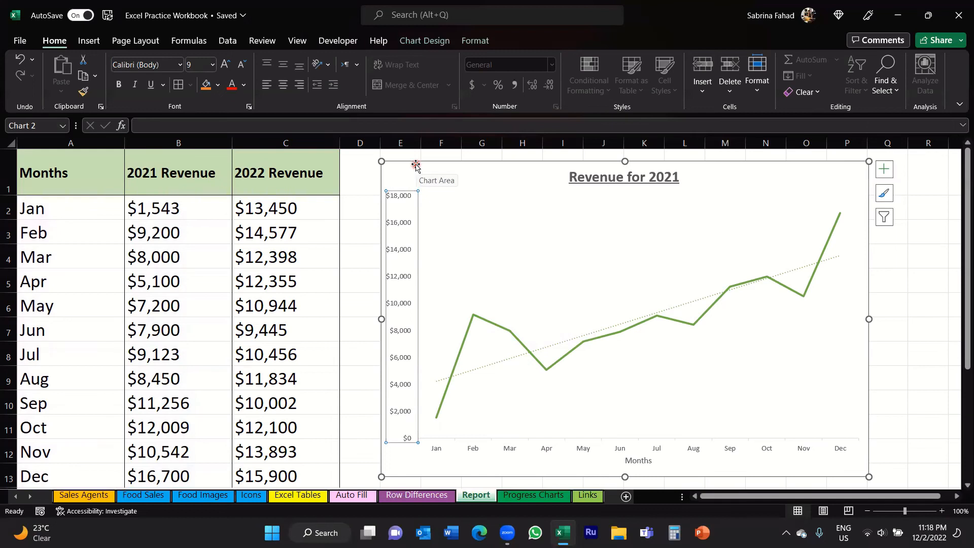
{"action": "right_click", "coordinate": [405, 194]}
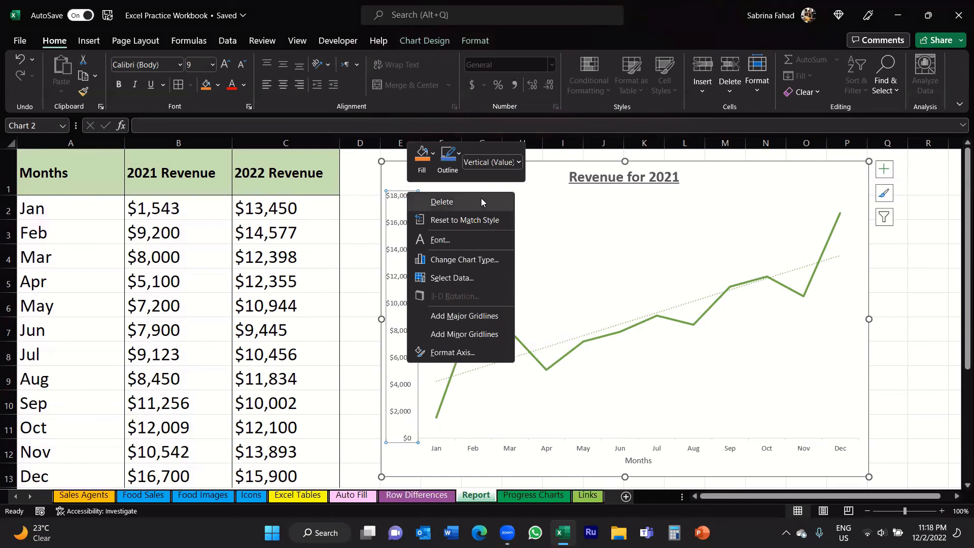
{"action": "left_click", "coordinate": [452, 353]}
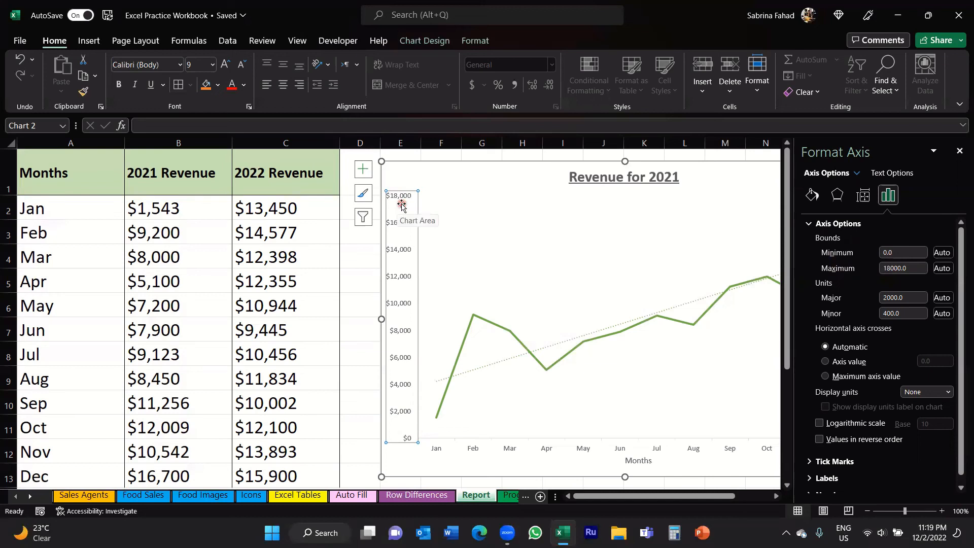
{"action": "left_click", "coordinate": [907, 251]}
{"action": "left_click_drag", "start_coordinate": [908, 251], "coordinate": [869, 253]}
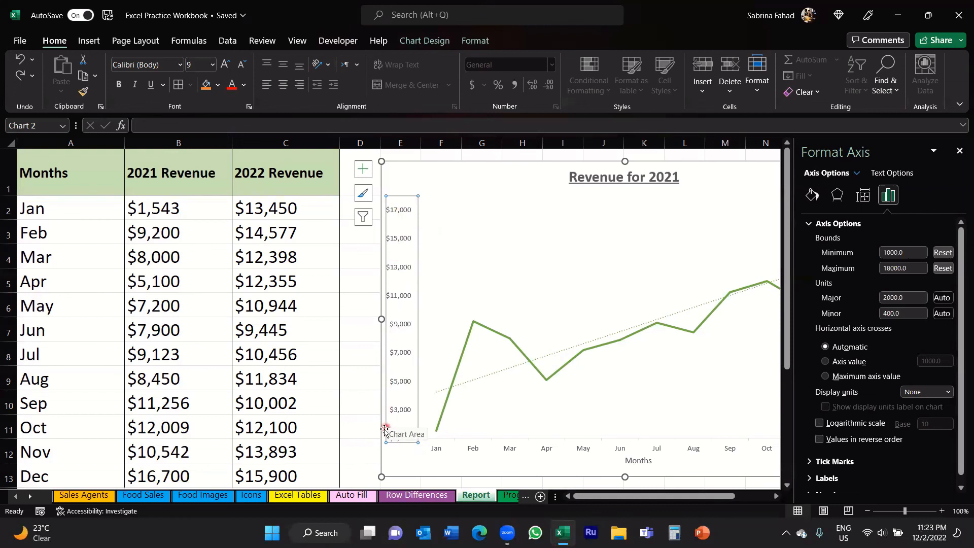
{"action": "left_click", "coordinate": [960, 151]}
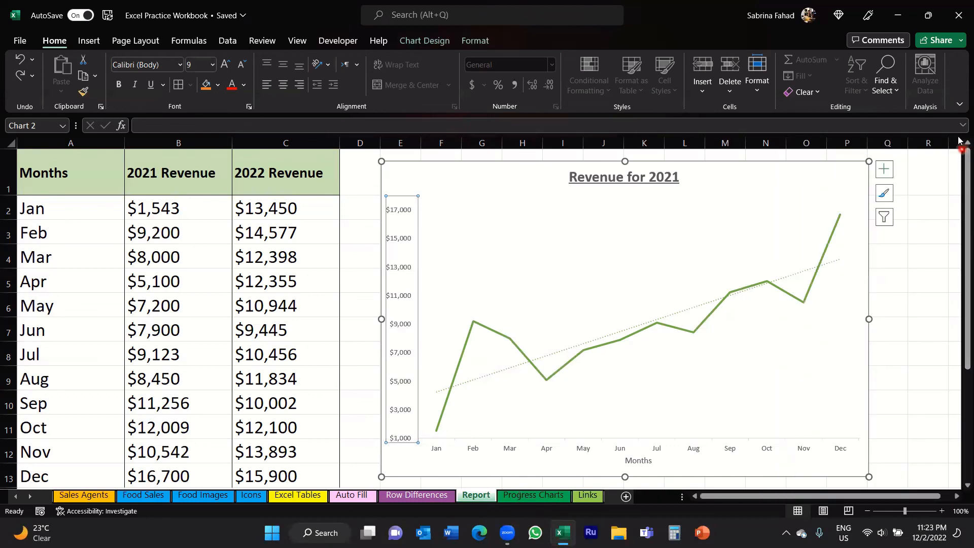
{"action": "left_click", "coordinate": [806, 184]}
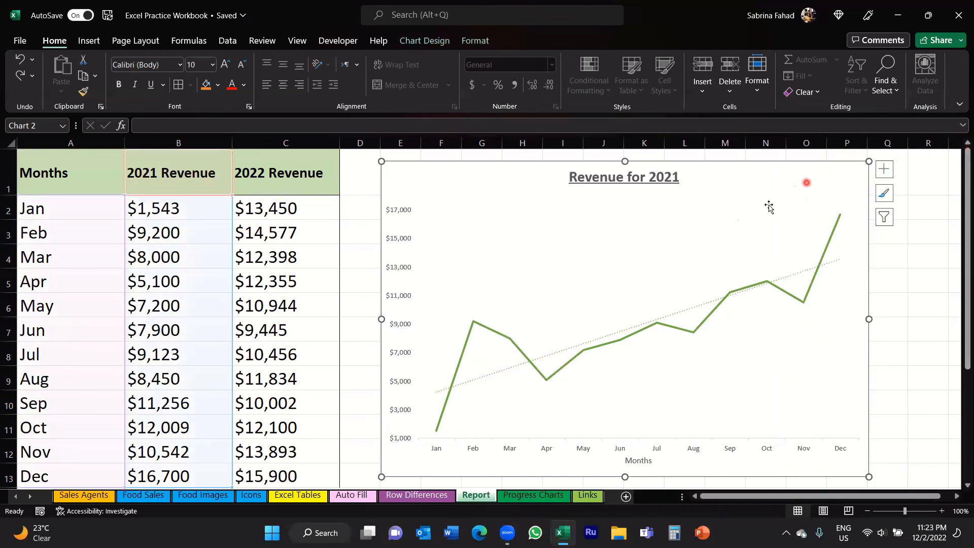
- Add primary major horizontal and primary minor horizontal gridlines to the line chart
{"action": "left_click", "coordinate": [569, 295]}
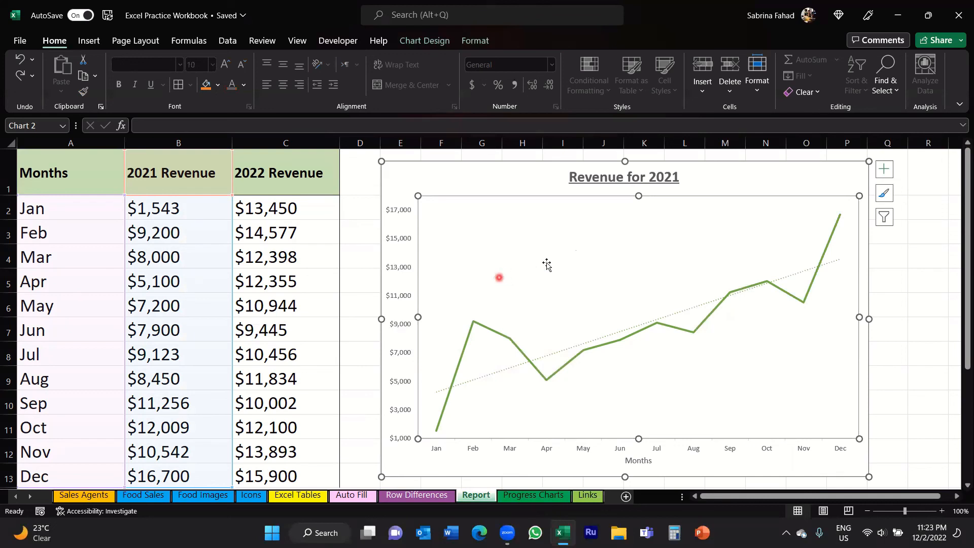
{"action": "left_click", "coordinate": [888, 174]}
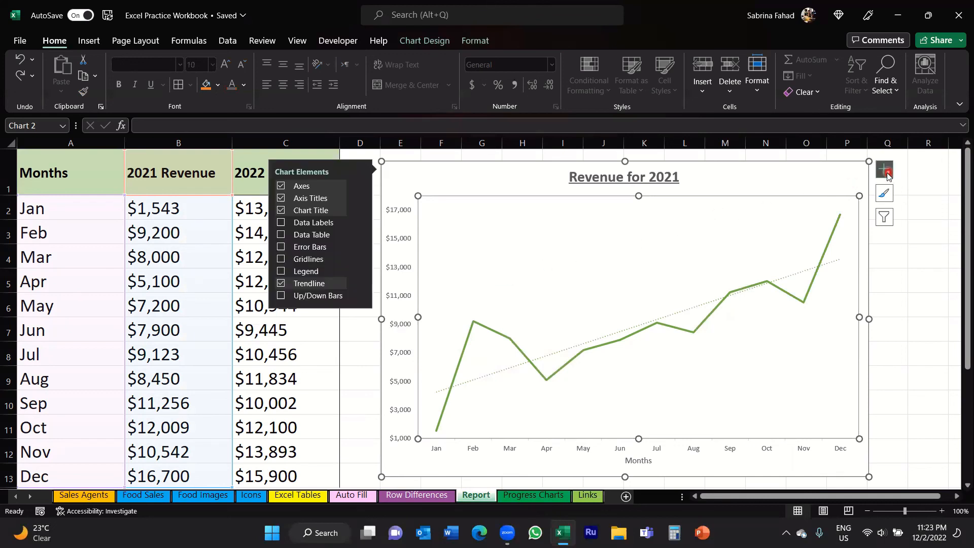
{"action": "left_click", "coordinate": [281, 259]}
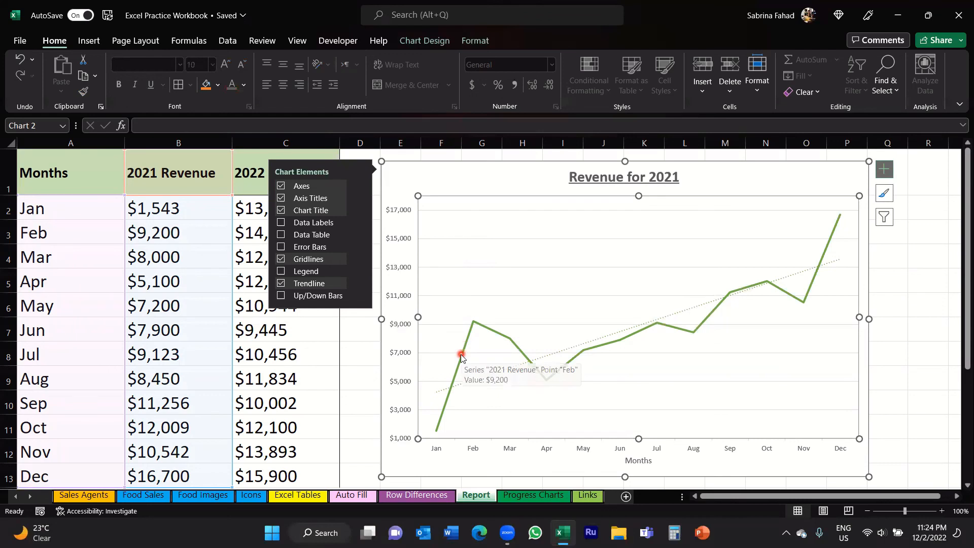
{"action": "left_click", "coordinate": [362, 259]}
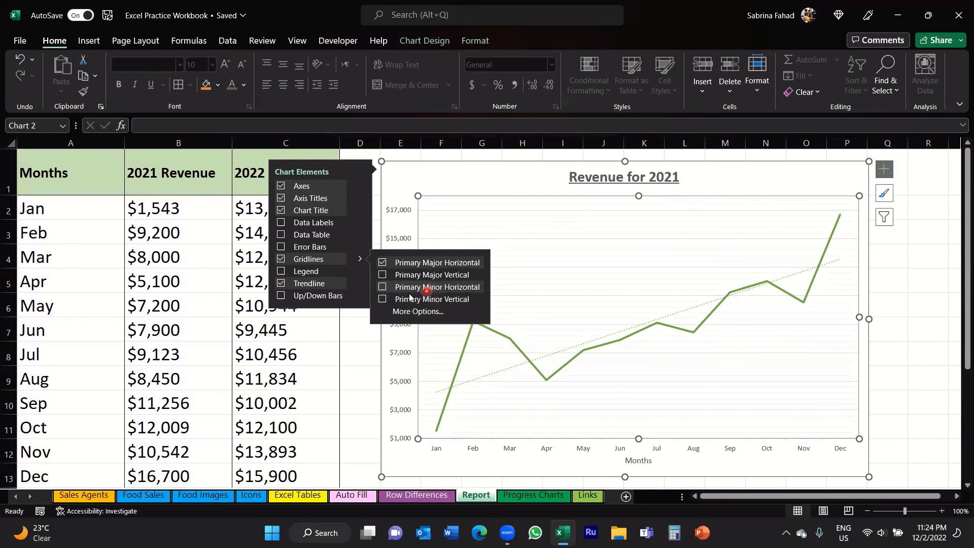
{"action": "left_click", "coordinate": [382, 287]}
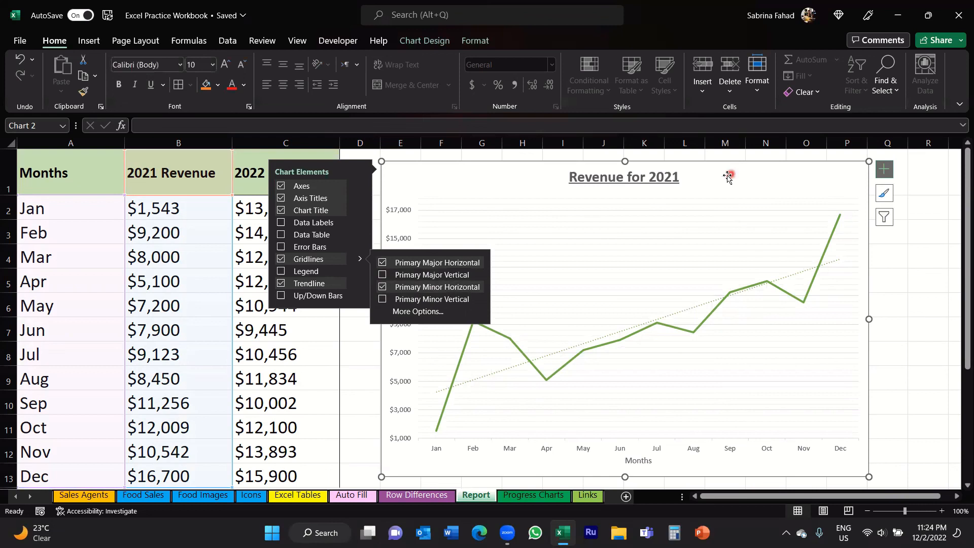
{"action": "left_click", "coordinate": [884, 170]}
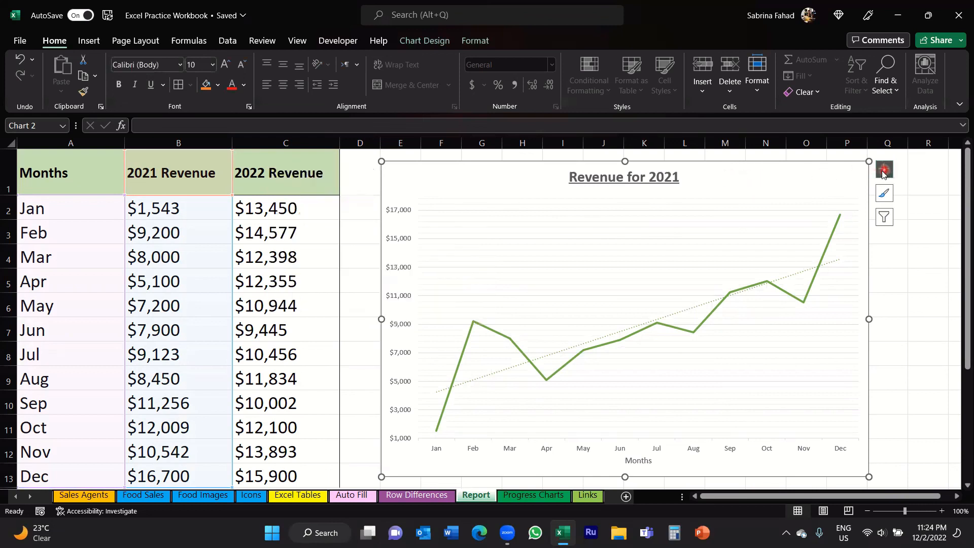